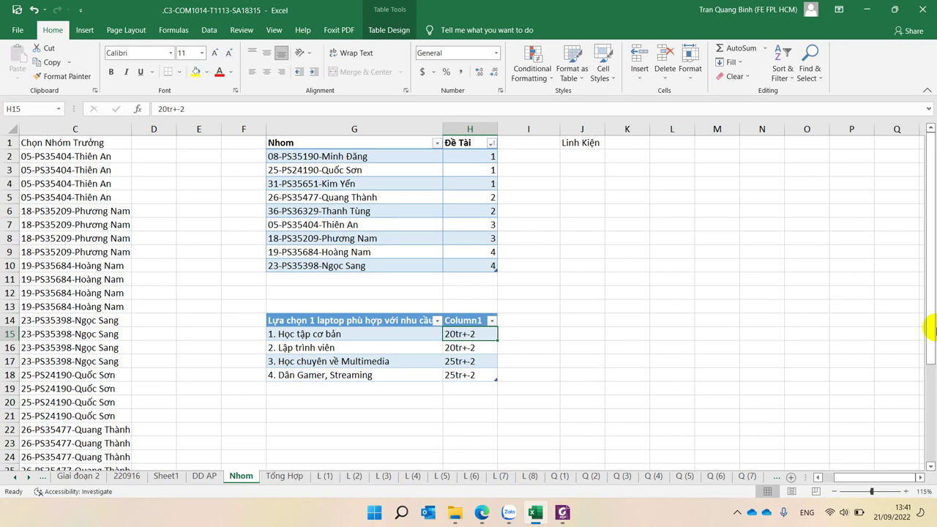
click(591, 239)
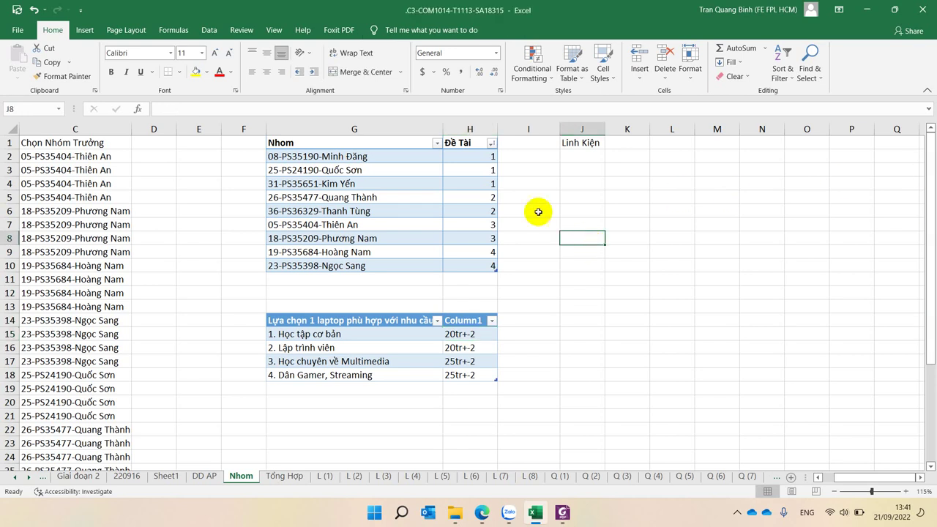
drag(477, 154, 440, 183)
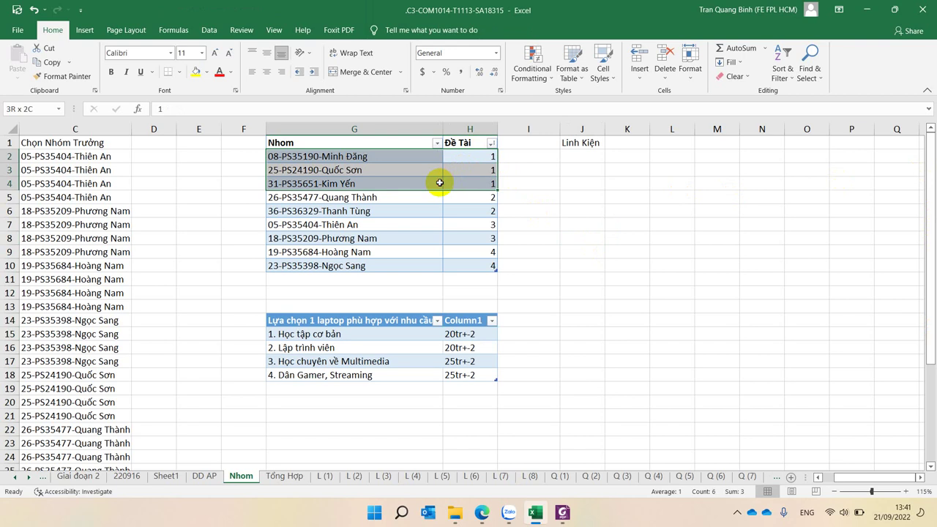
click(616, 143)
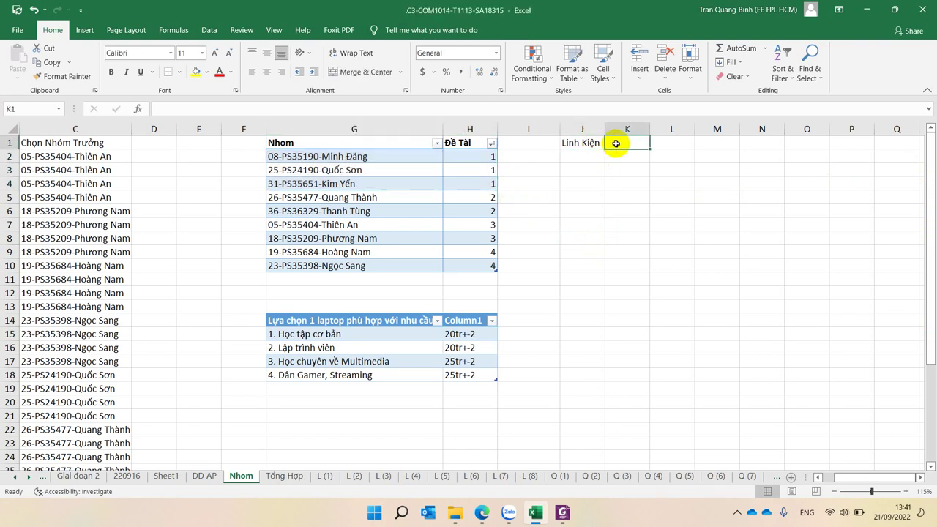
- Enter the components CPU, Main and RAM in cells J2 to J4 under the Linh Kiện header
click(583, 156)
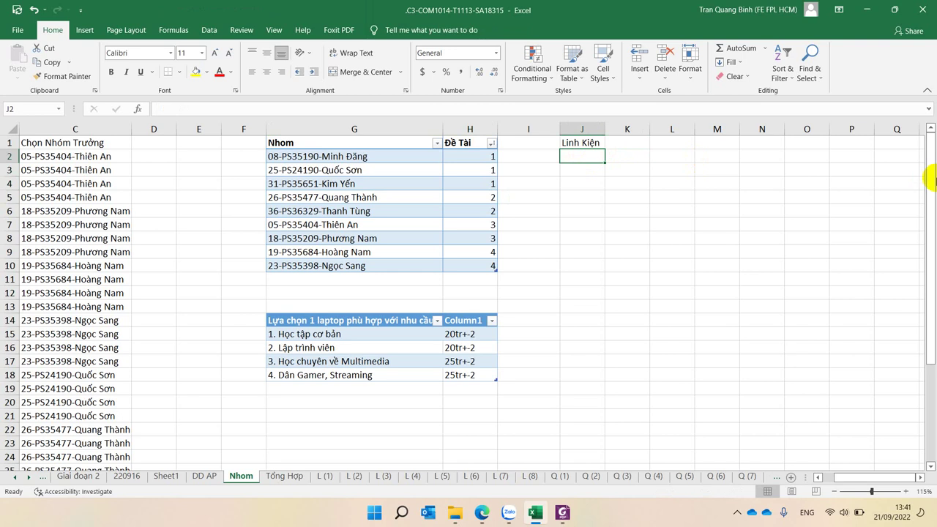
text(C)
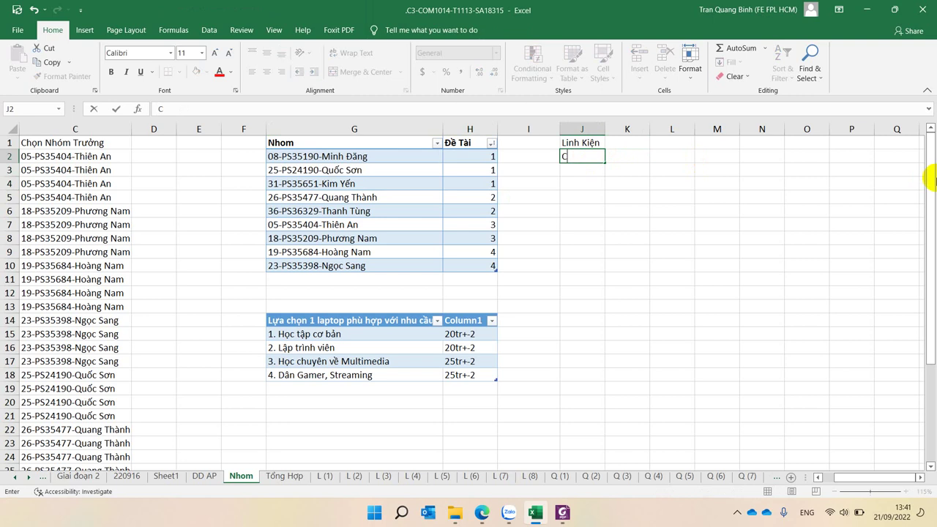
text(PU)
key(Return)
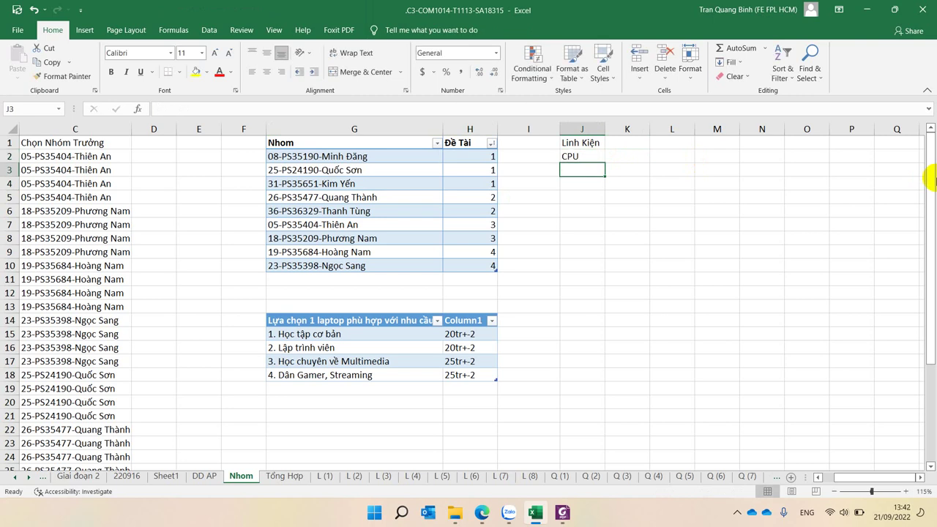
text(Main)
key(Return)
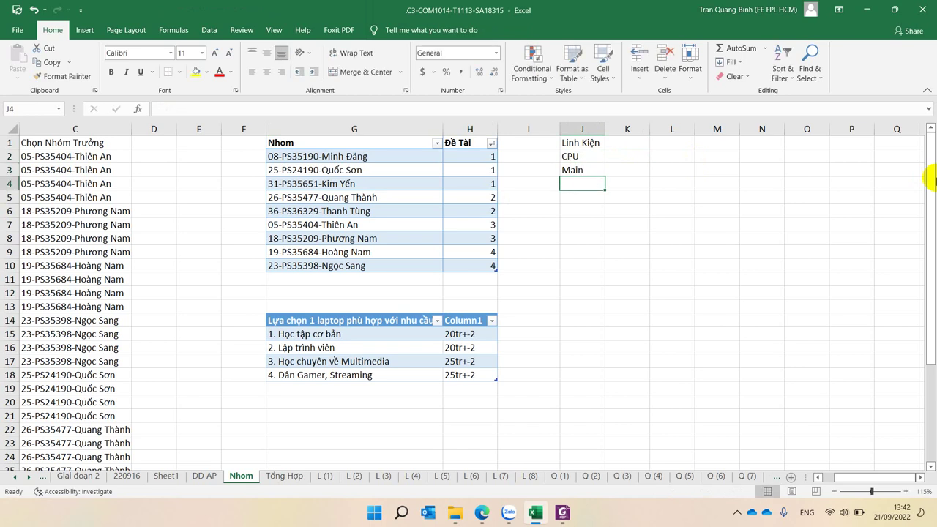
text(RAM)
key(Return)
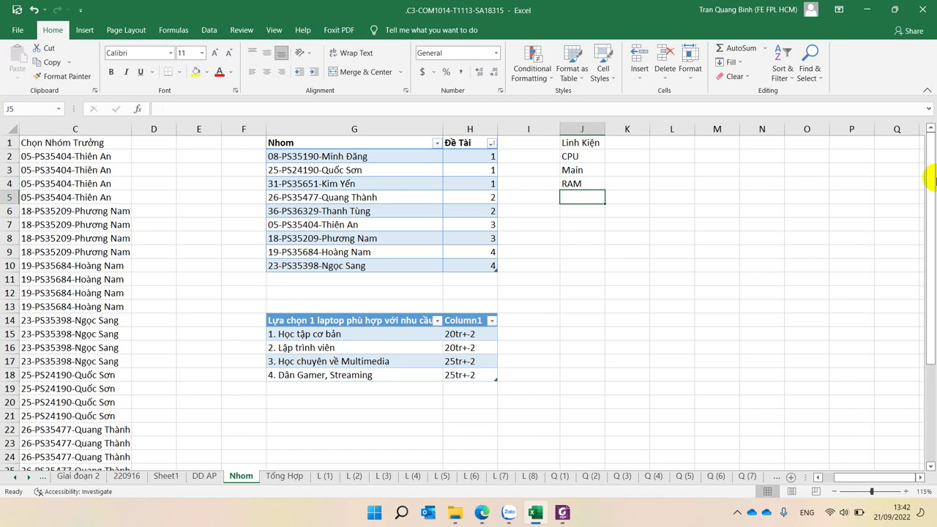
- Add the header "Thông Số Kỹ Thuật" in cell K1 and fit column K's width to it
click(639, 140)
text(Thông )
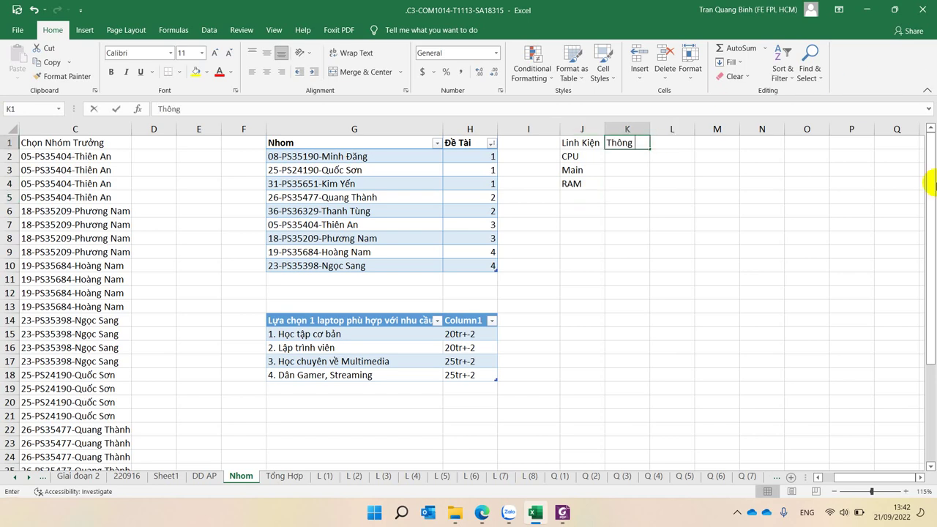
text(Số Kỹ Th)
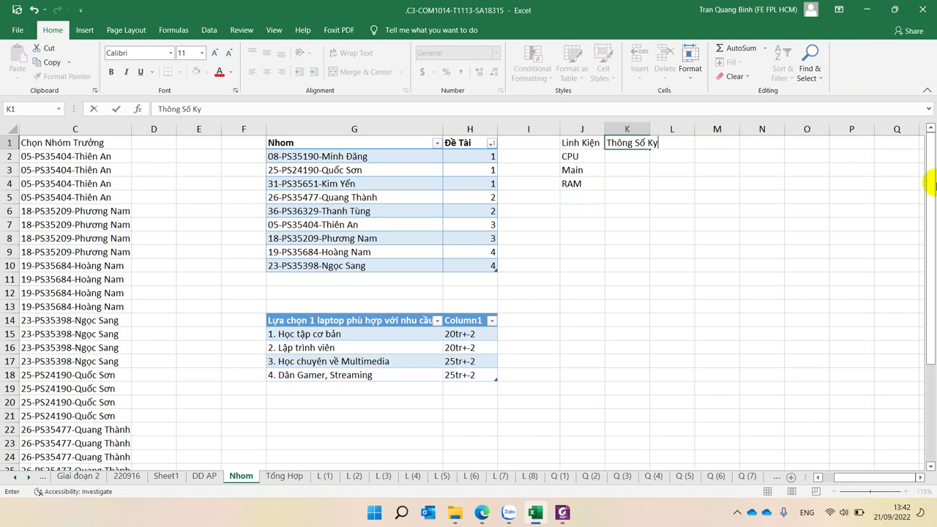
text(uật)
click(633, 183)
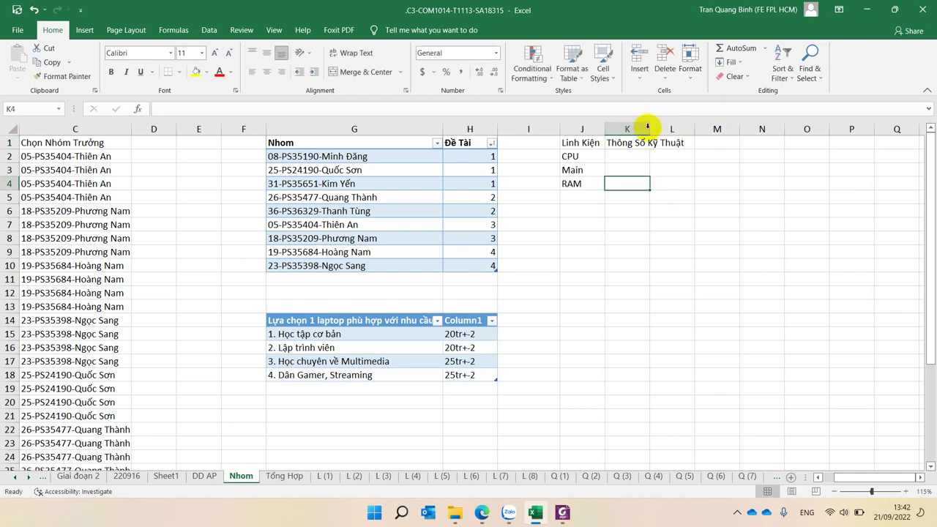
double_click(650, 129)
click(666, 157)
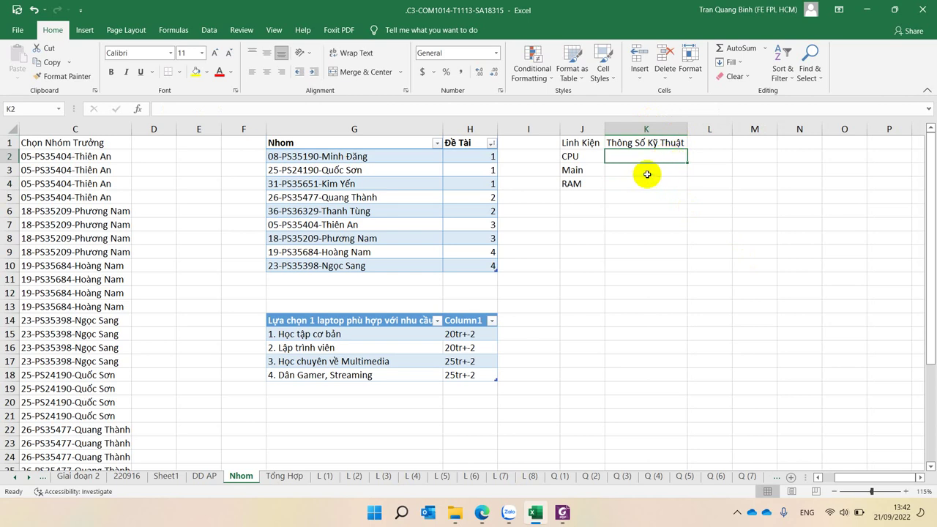
click(590, 157)
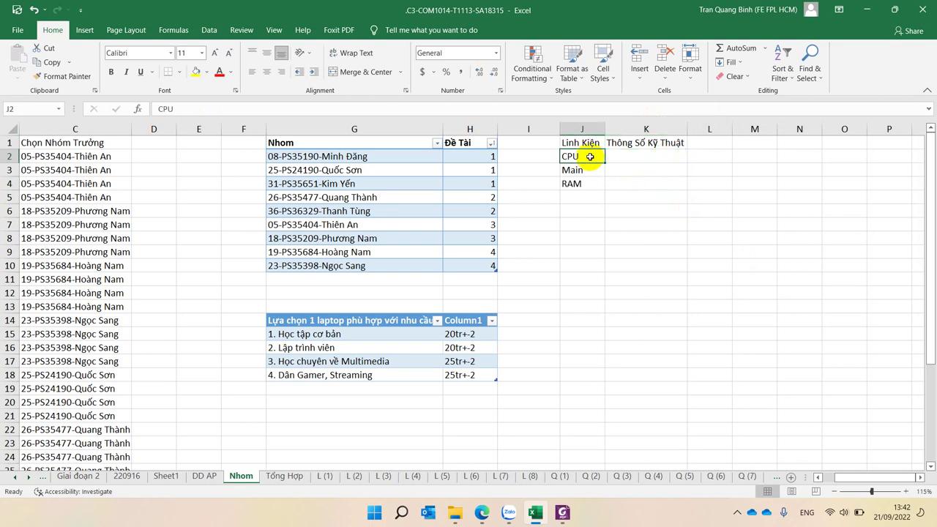
click(631, 170)
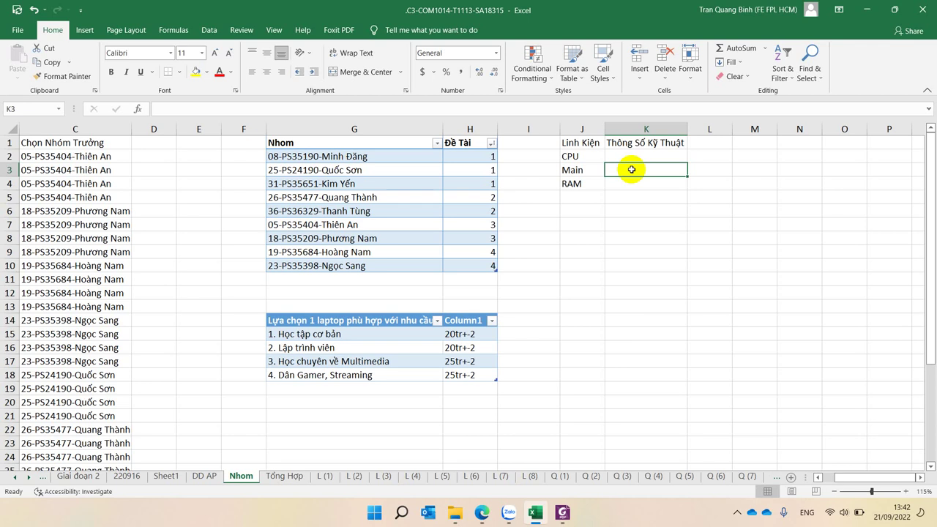
drag(592, 168, 639, 171)
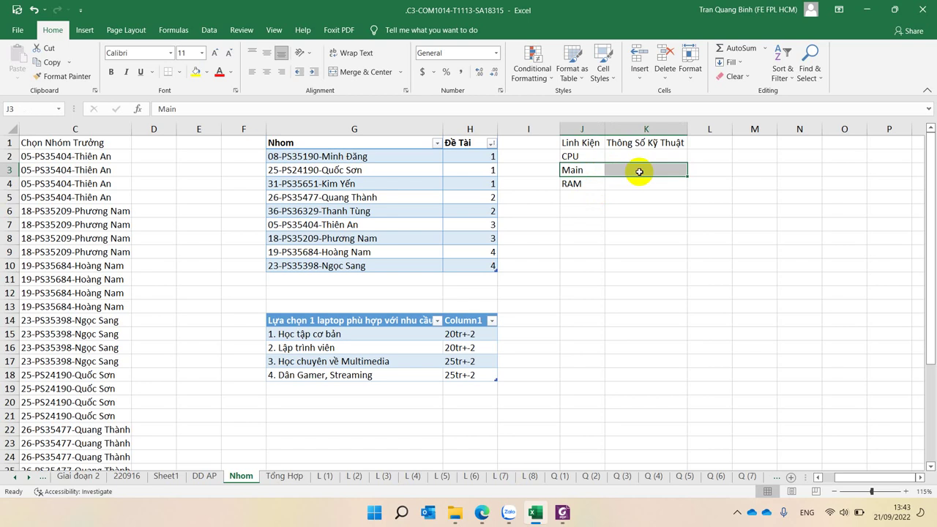
click(640, 172)
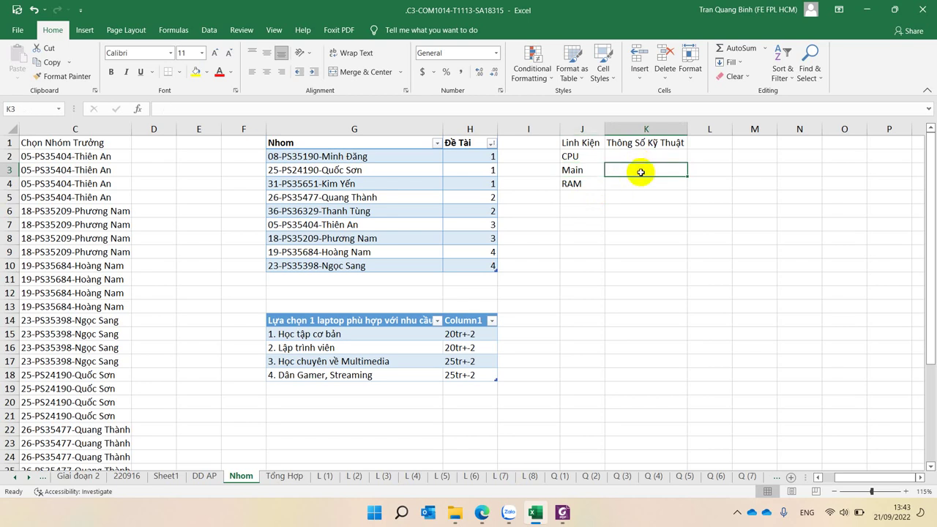
click(634, 188)
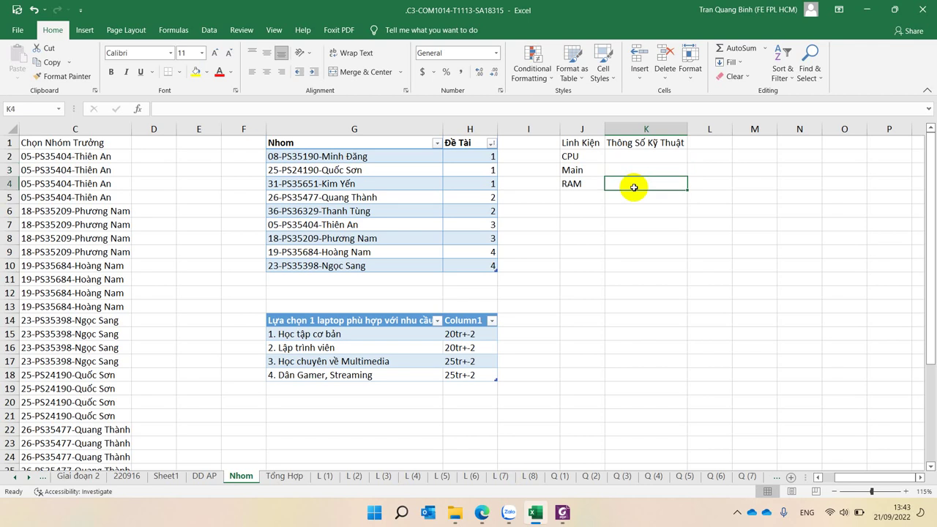
- Add the header "Lý do chọn linh kiện" in cell L1 and fit column L's width to it
click(722, 142)
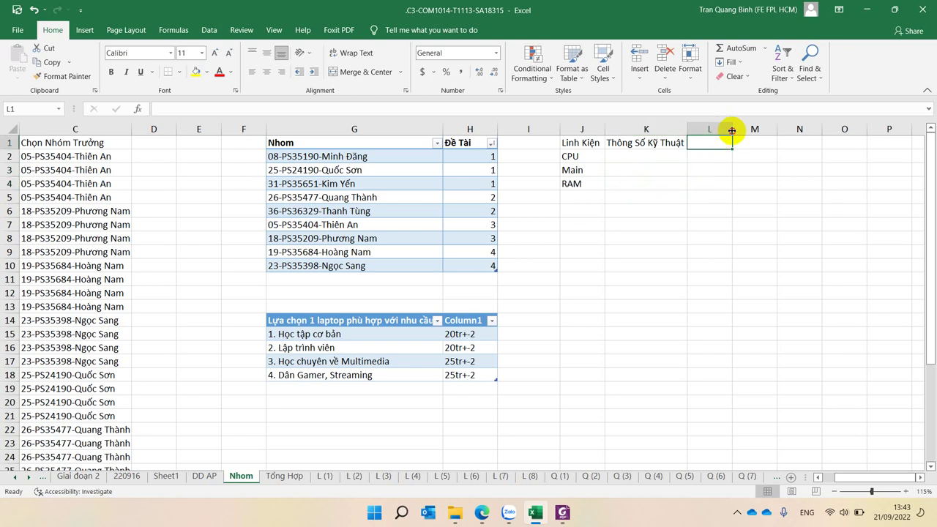
drag(731, 129, 763, 130)
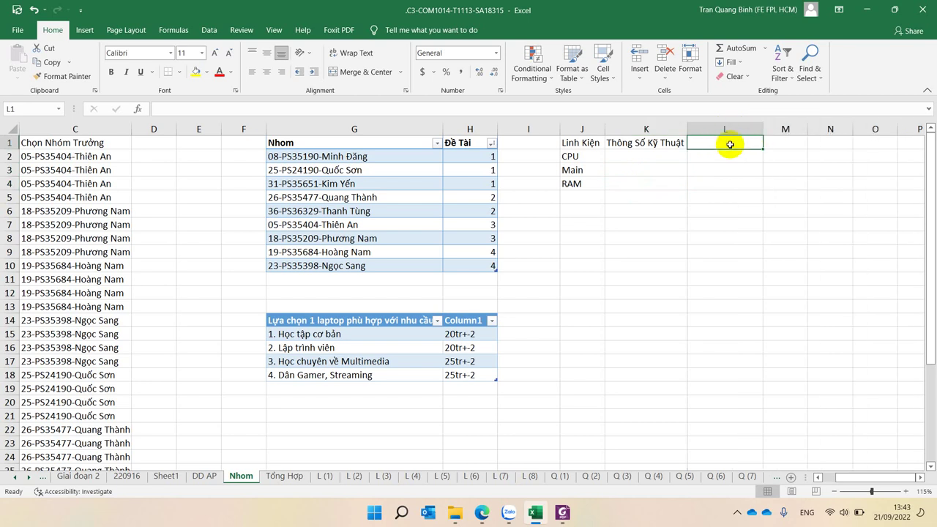
text(Lý)
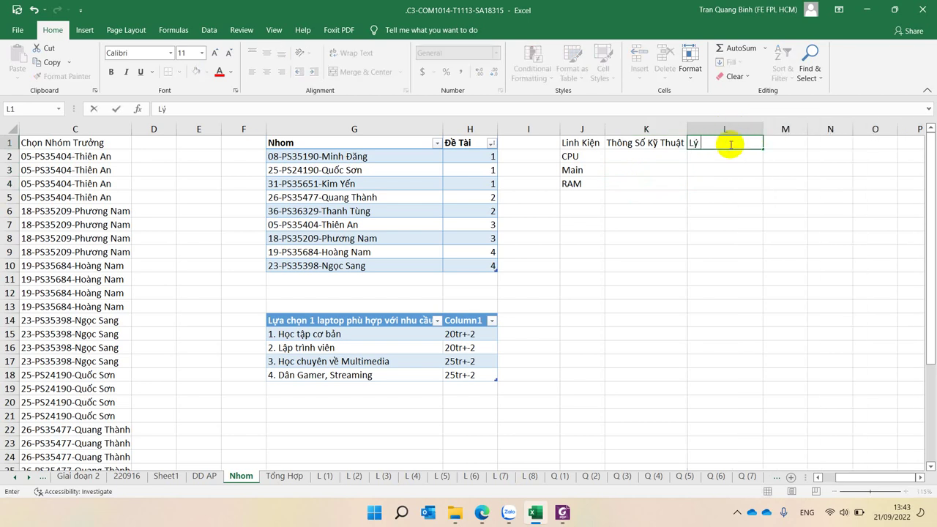
text( do cho)
text(nj)
text( linh )
text(kiện)
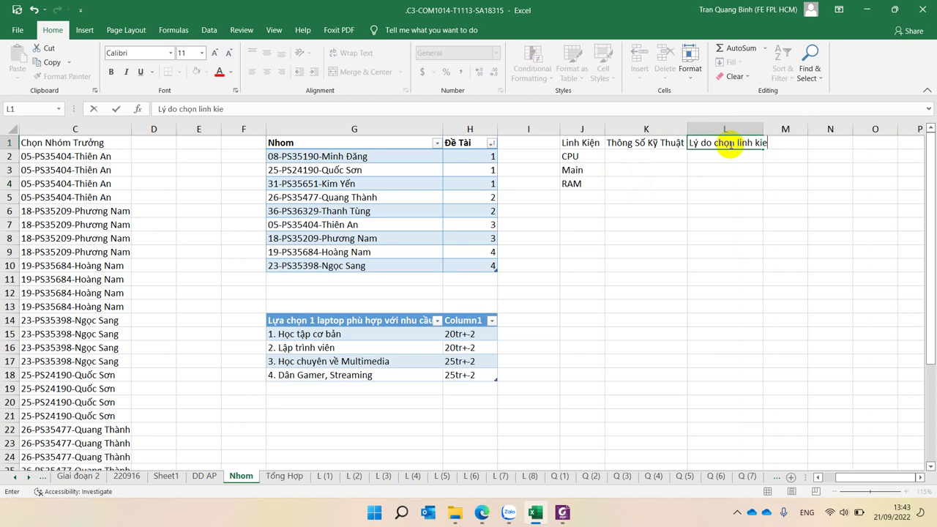
click(721, 183)
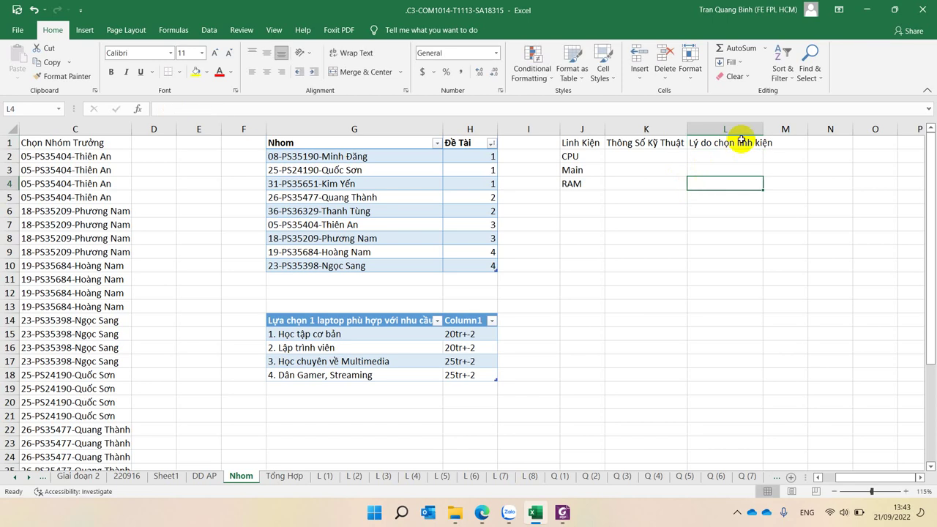
double_click(763, 127)
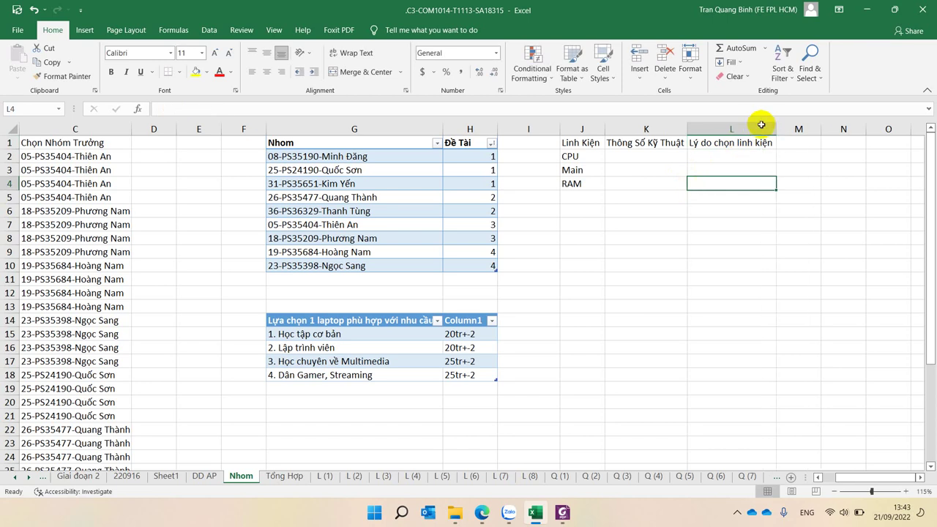
click(356, 361)
click(383, 375)
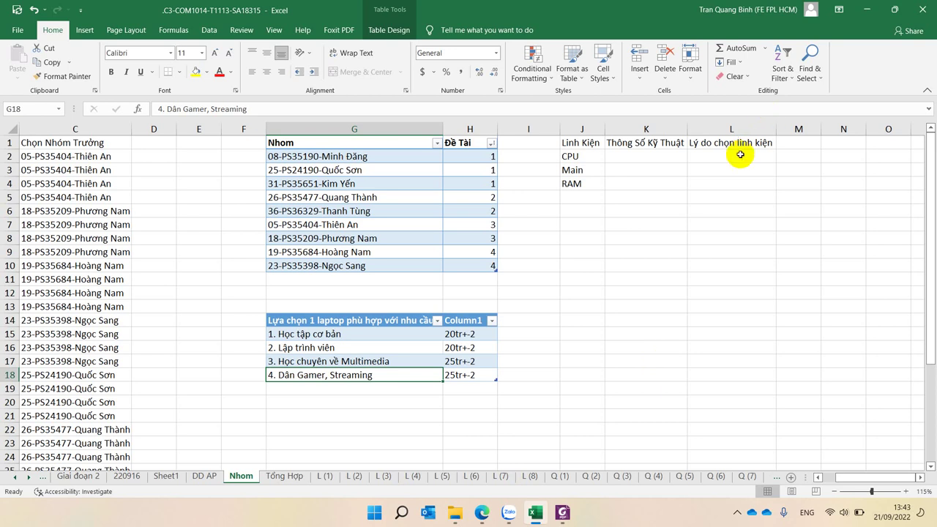
drag(737, 150, 737, 184)
- Format J1:L4 as a table with headers in a light blue style, and widen columns K and J to show their headers fully
drag(592, 140, 722, 186)
click(569, 66)
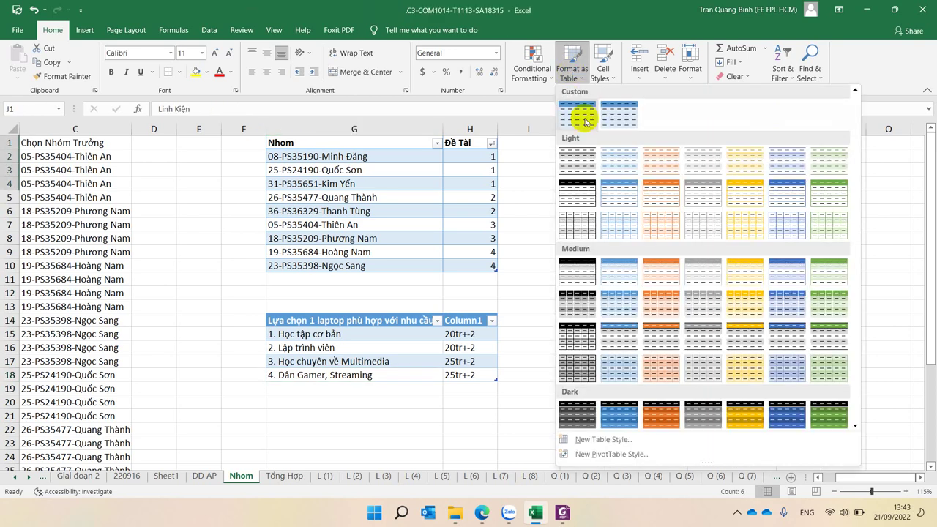
click(620, 200)
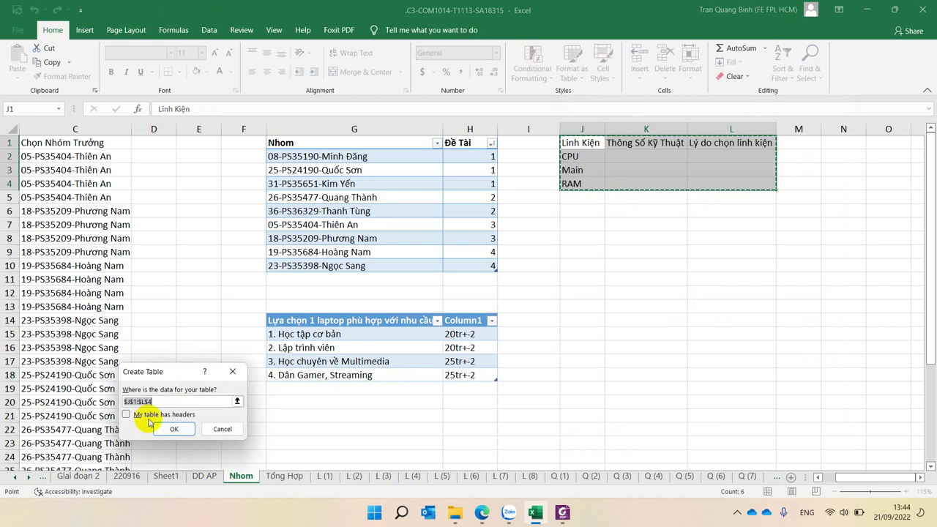
click(126, 414)
click(173, 428)
click(672, 264)
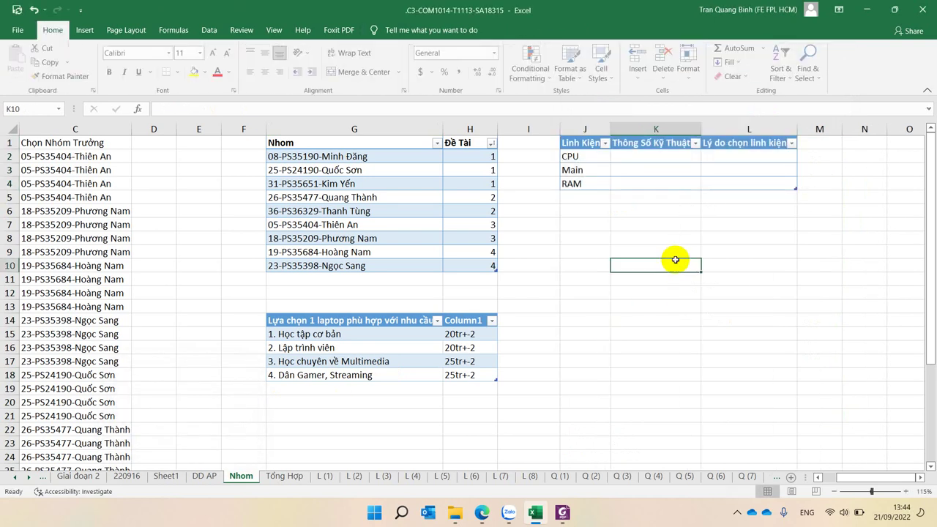
drag(700, 129, 709, 128)
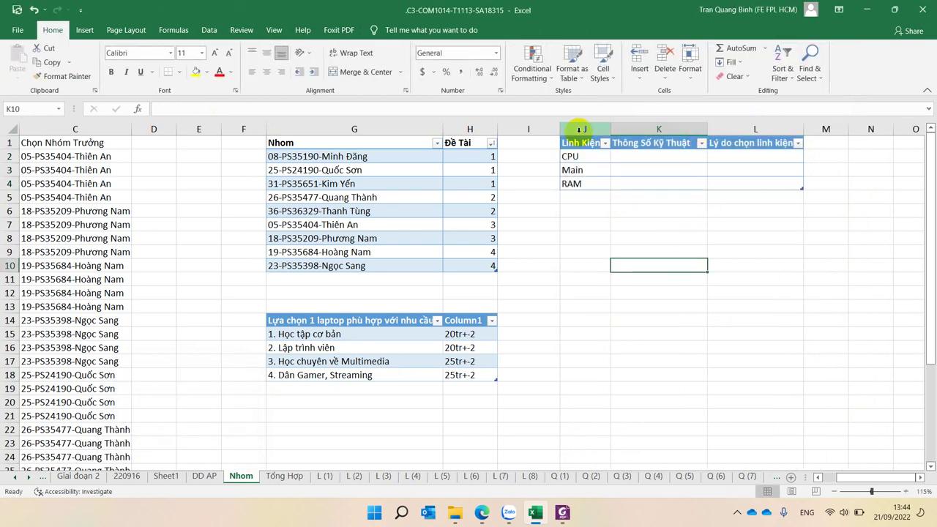
double_click(607, 130)
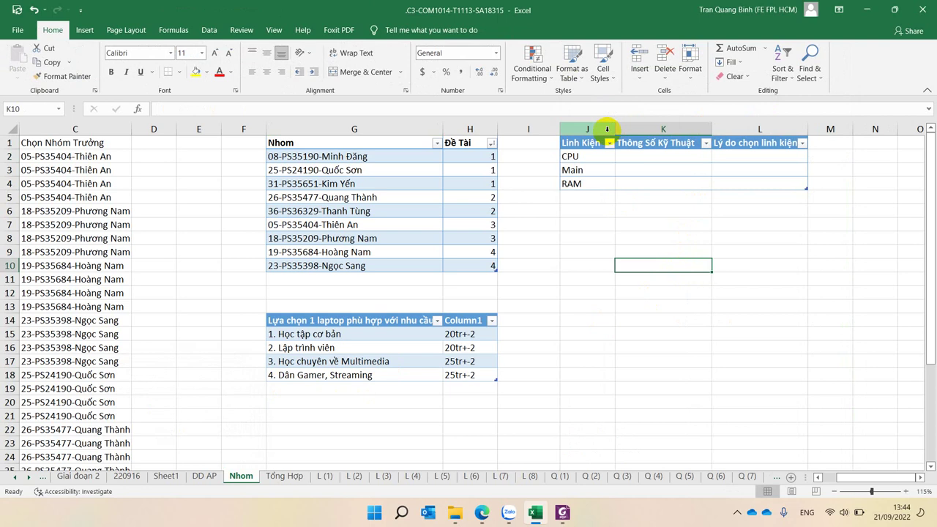
click(298, 157)
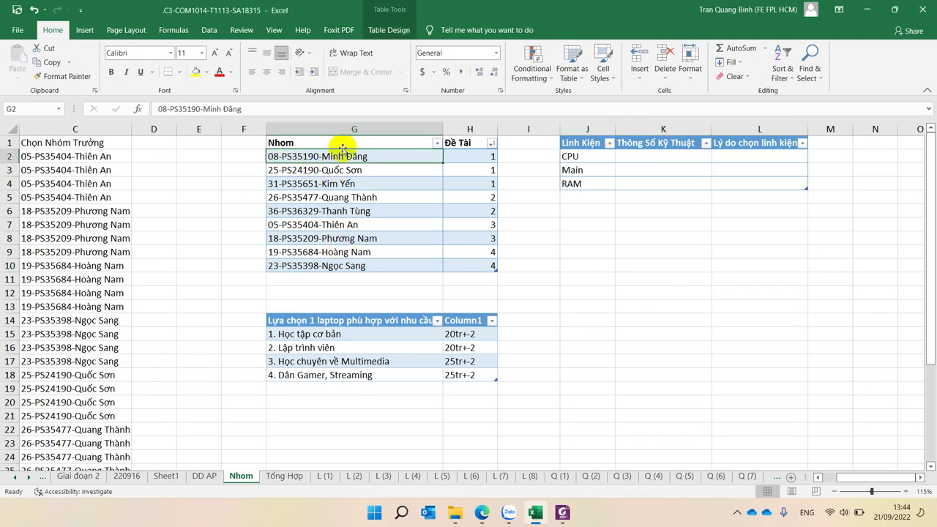
click(284, 225)
click(293, 239)
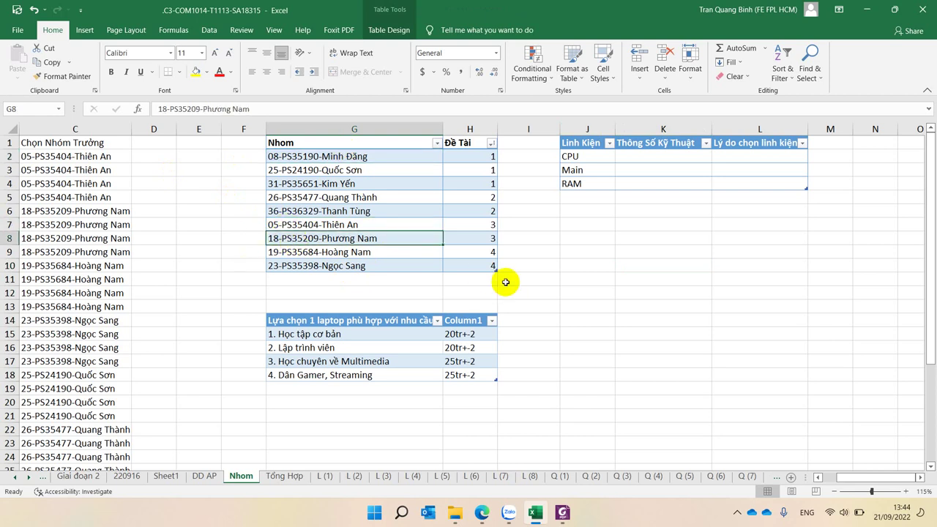
drag(594, 144, 778, 180)
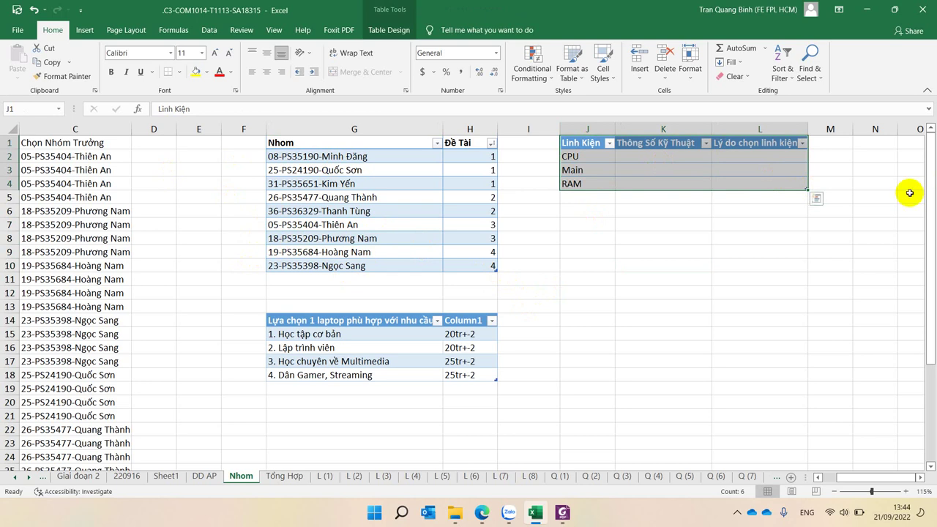
- Insert a blank column before column I and select the whole Linh Kiện table
right_click(530, 129)
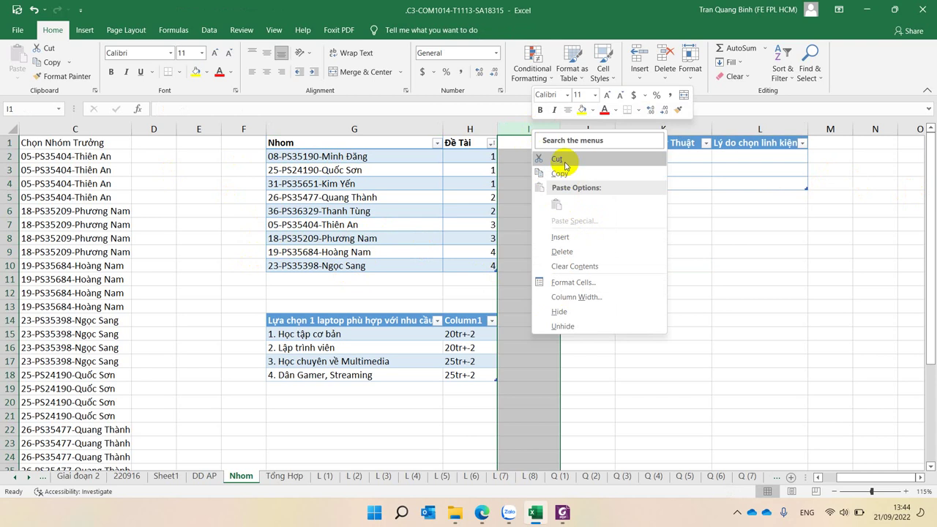
click(560, 237)
click(542, 238)
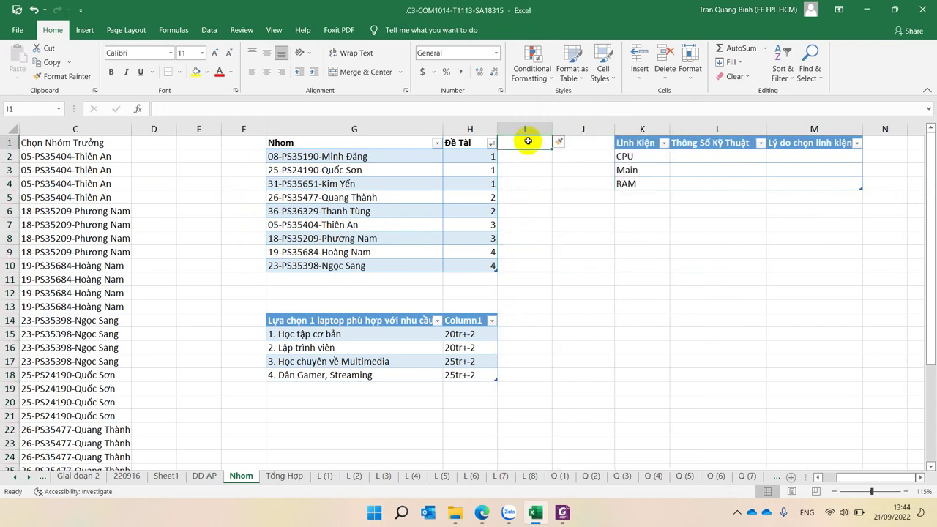
drag(634, 145, 836, 190)
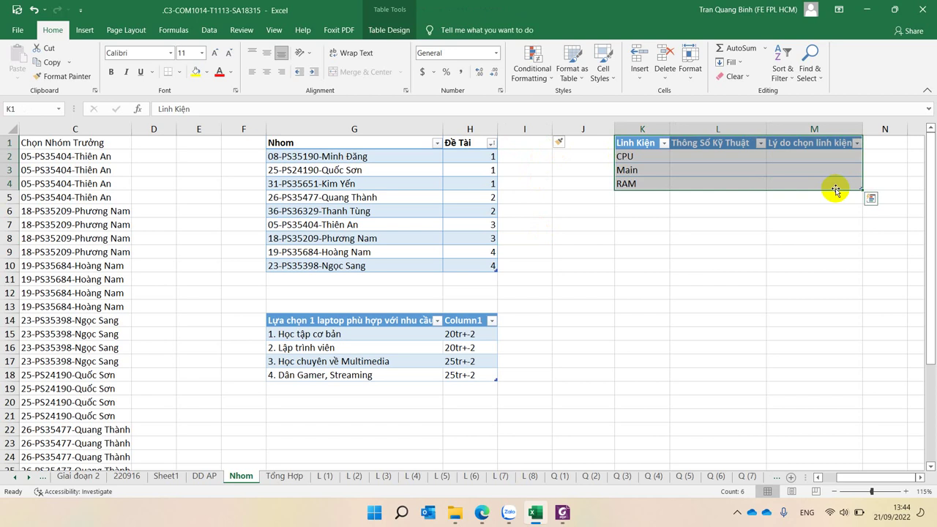
- Enter the label "Link chọn cấu hình:" in cell K6 below the component table
click(650, 208)
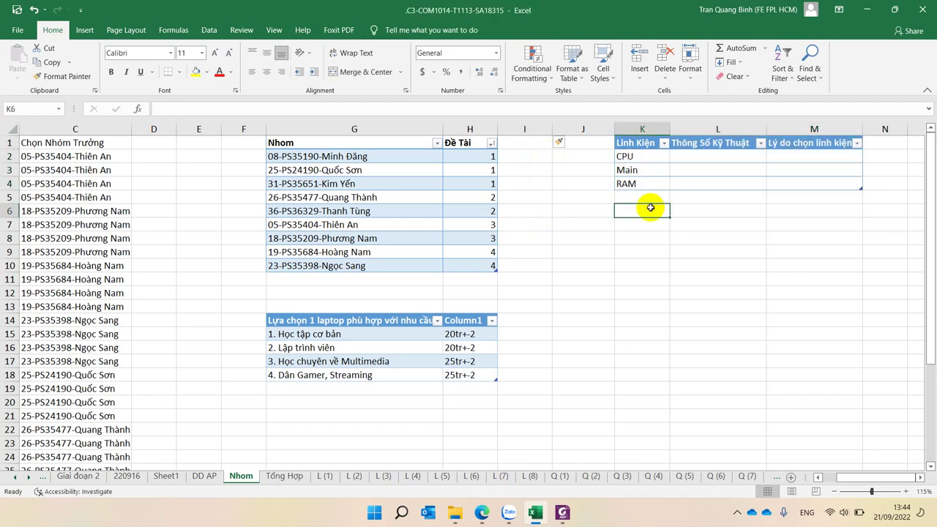
text(L)
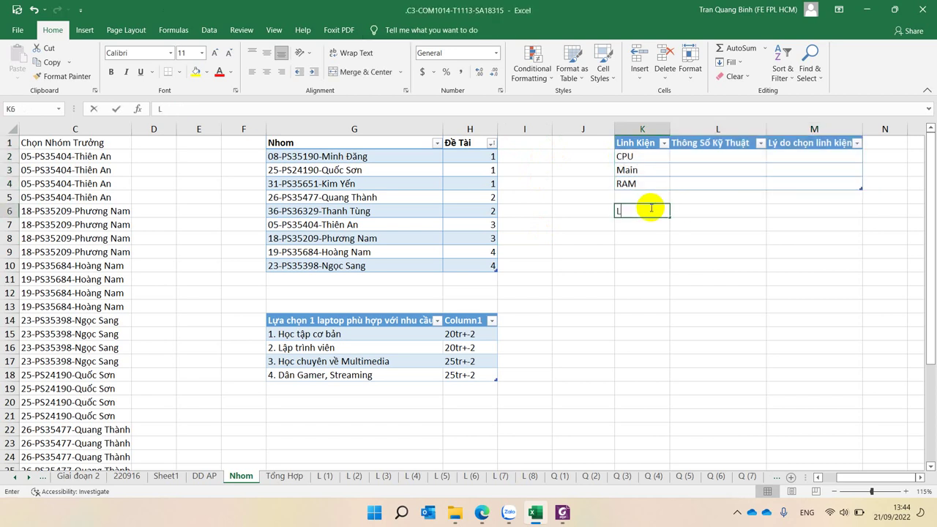
text(ink)
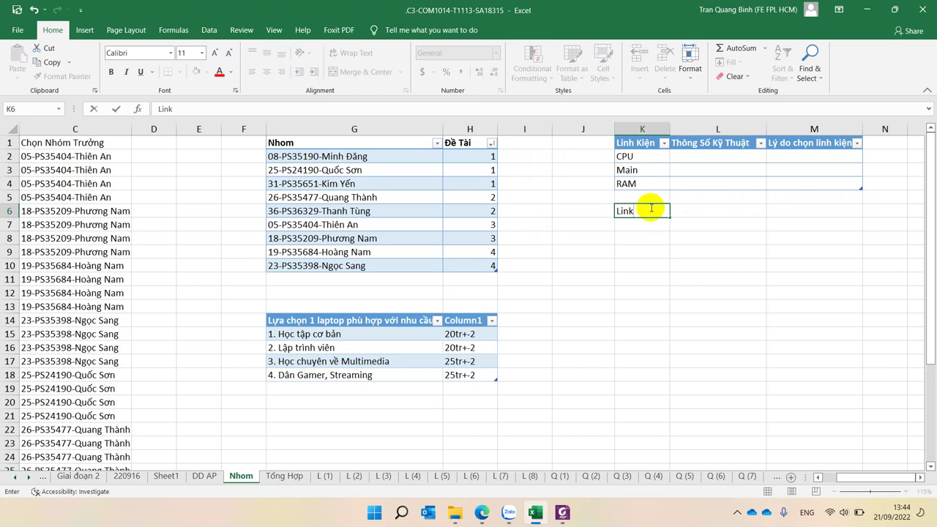
text(họn cấu hình)
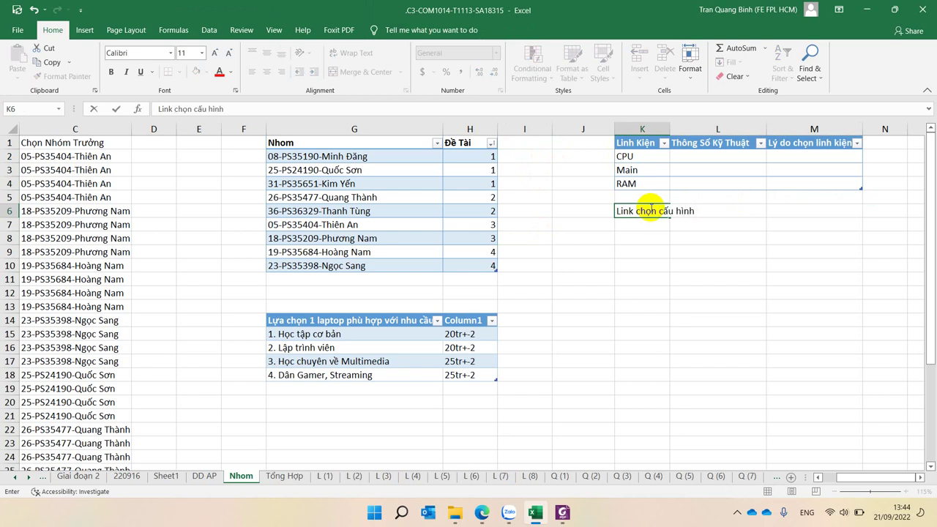
text(:)
key(Return)
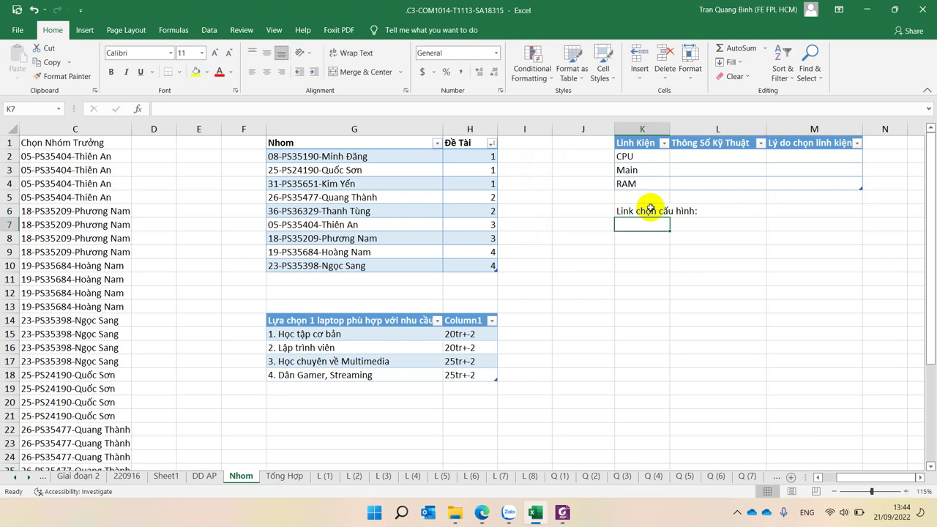
click(651, 209)
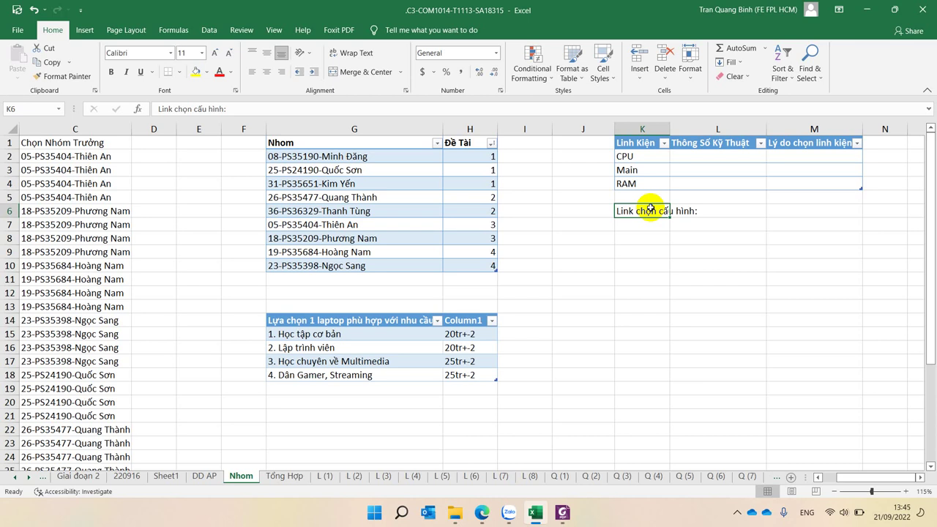
click(723, 211)
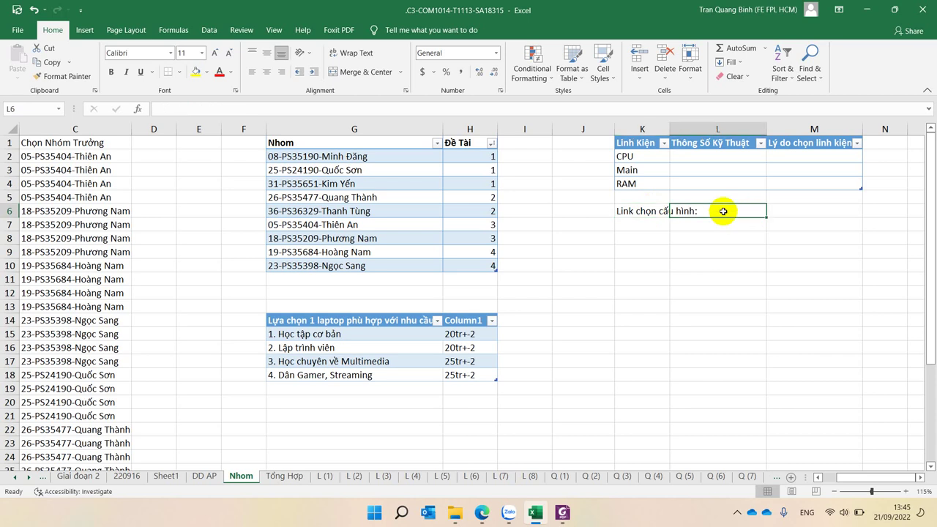
click(630, 213)
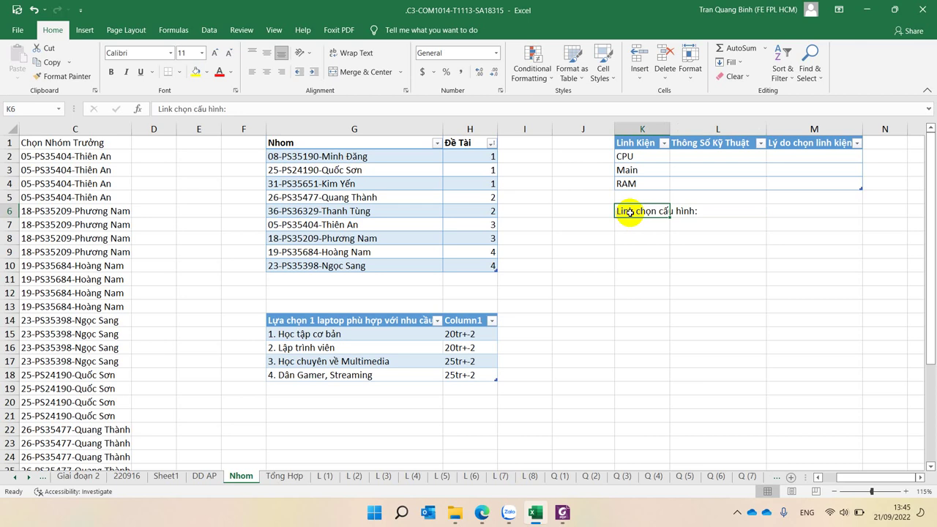
- Add a "Phản biện" column to the Nhom table by entering that header in cell I1
click(518, 142)
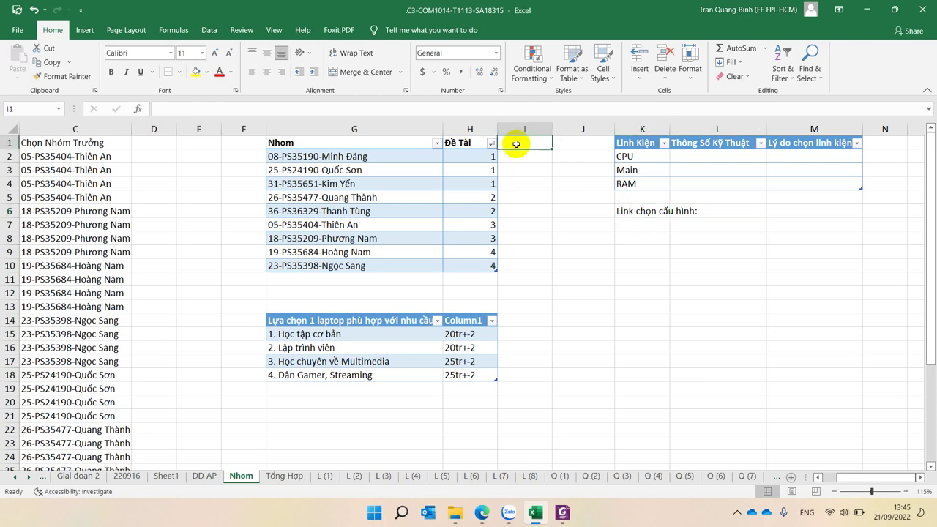
text(Phần)
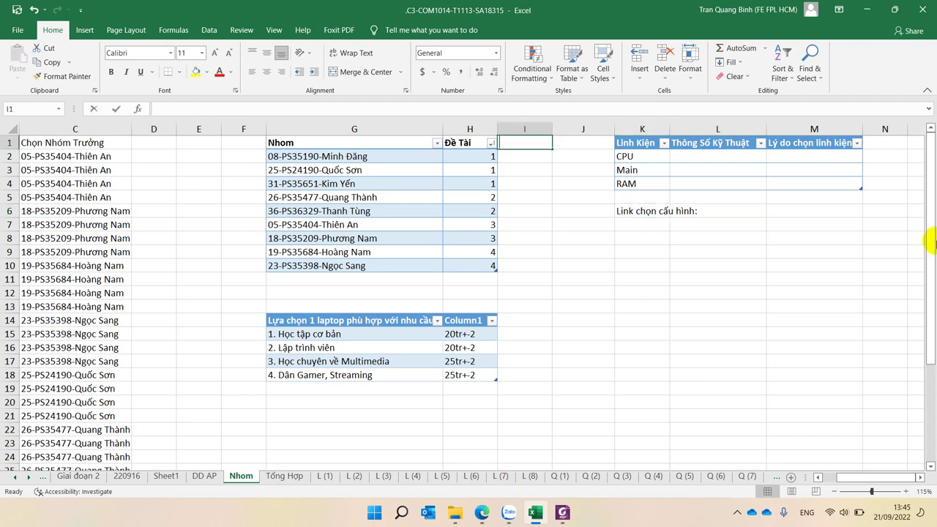
text( biện)
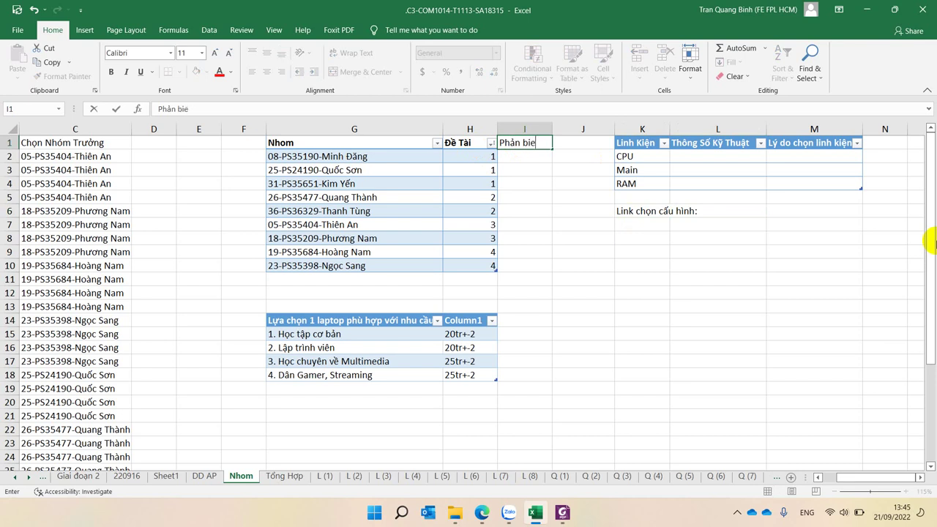
key(Return)
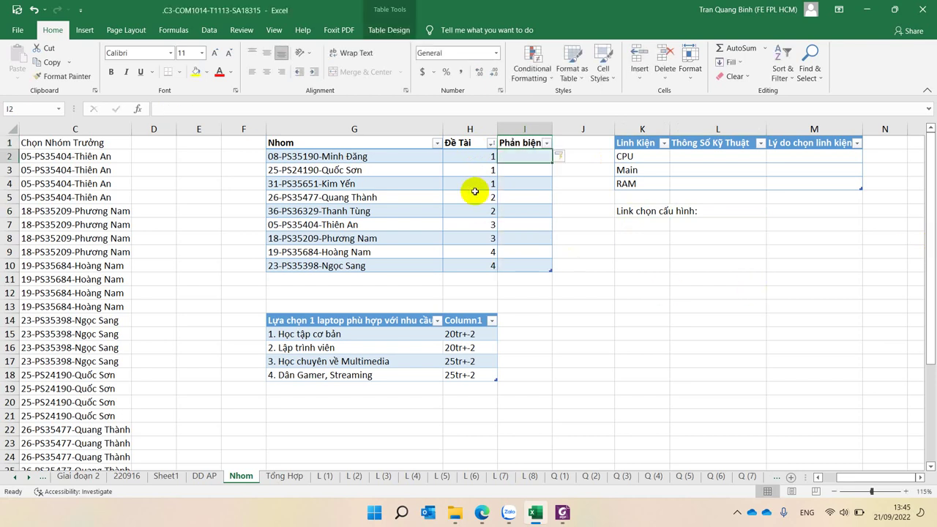
drag(474, 202, 394, 213)
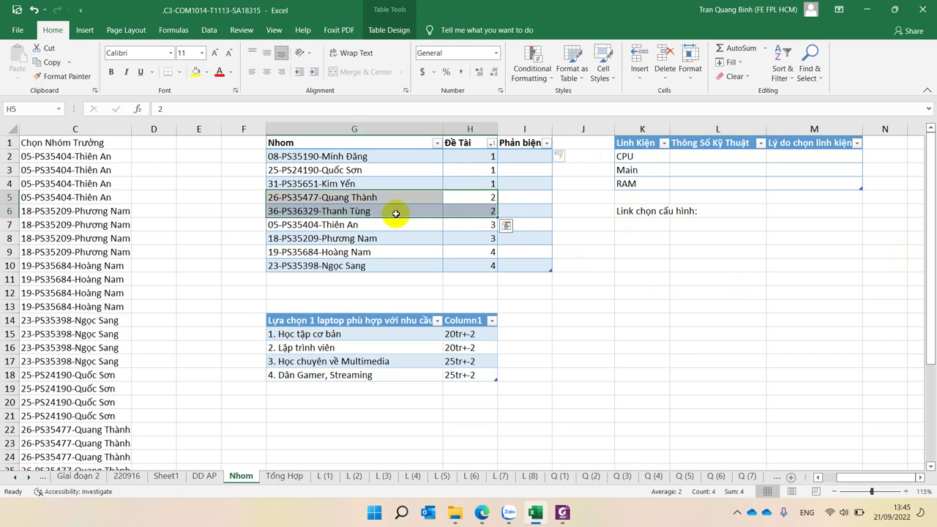
click(315, 199)
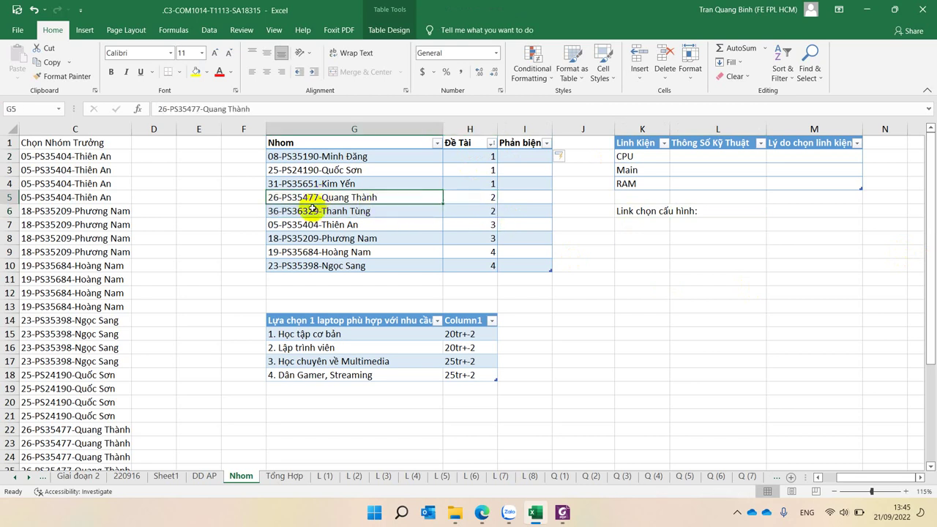
click(313, 210)
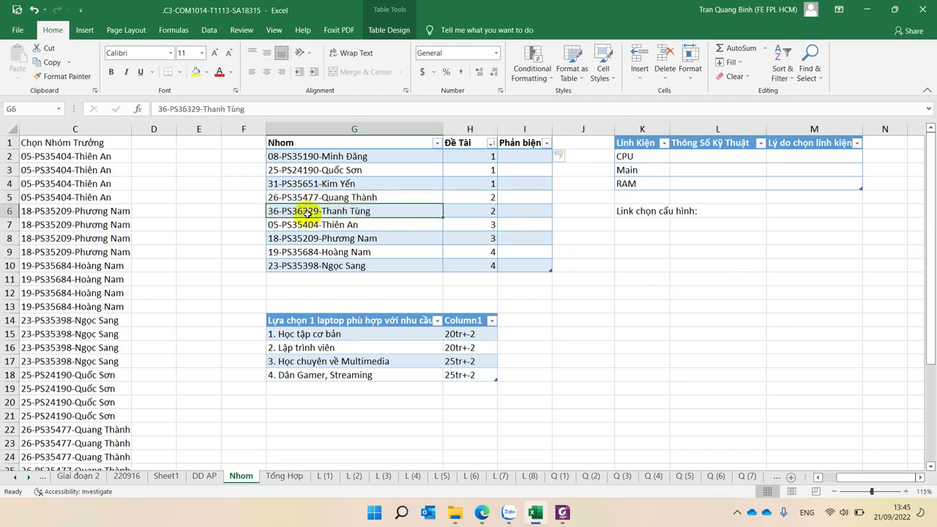
click(308, 196)
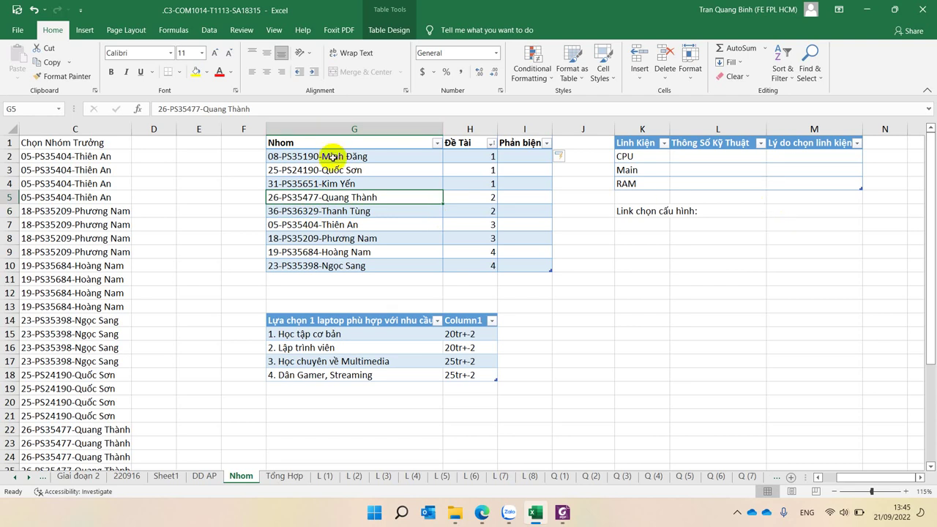
drag(333, 156, 380, 183)
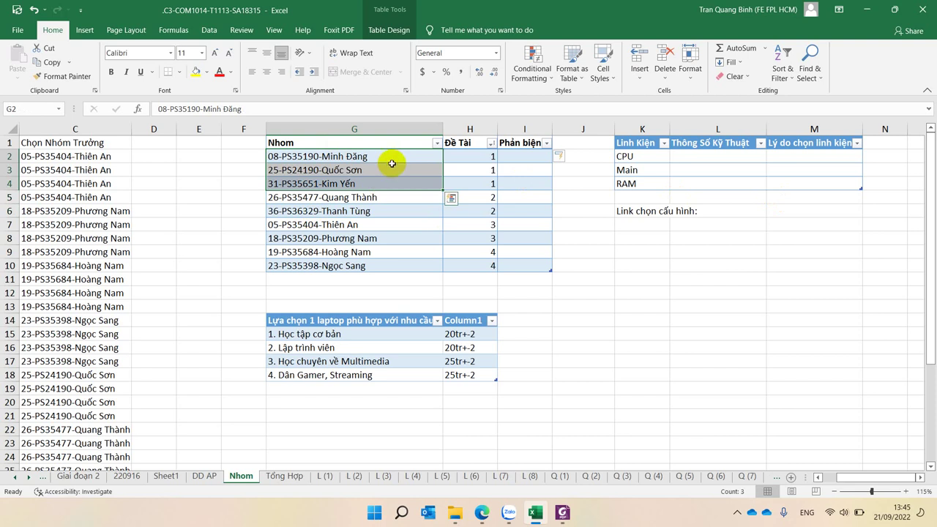
click(399, 162)
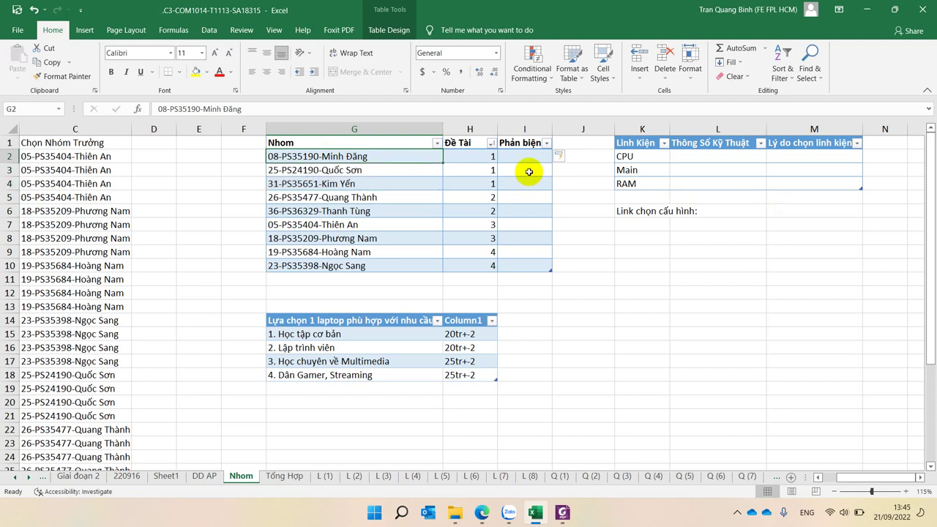
- Copy the group entries from G3 and G4 into the Phản biện cells I2 and I3 respectively
click(334, 167)
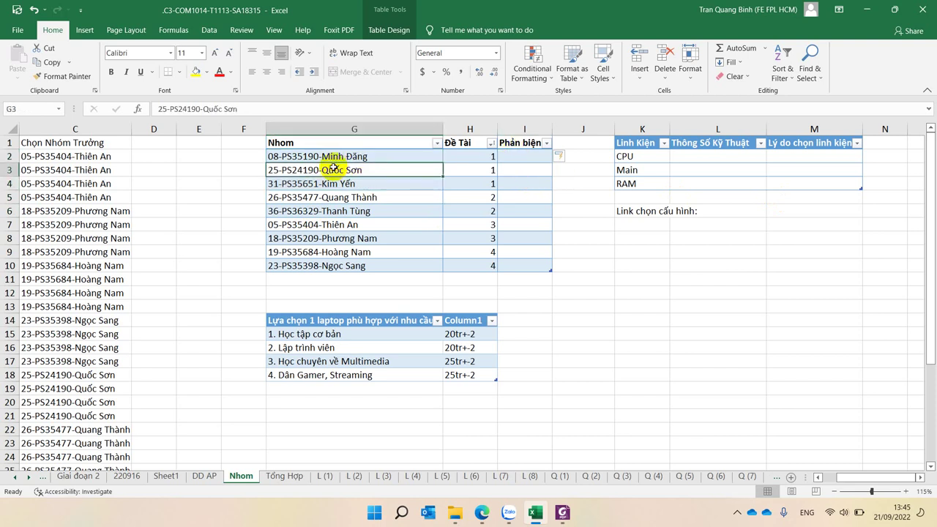
key(ctrl+c)
click(523, 156)
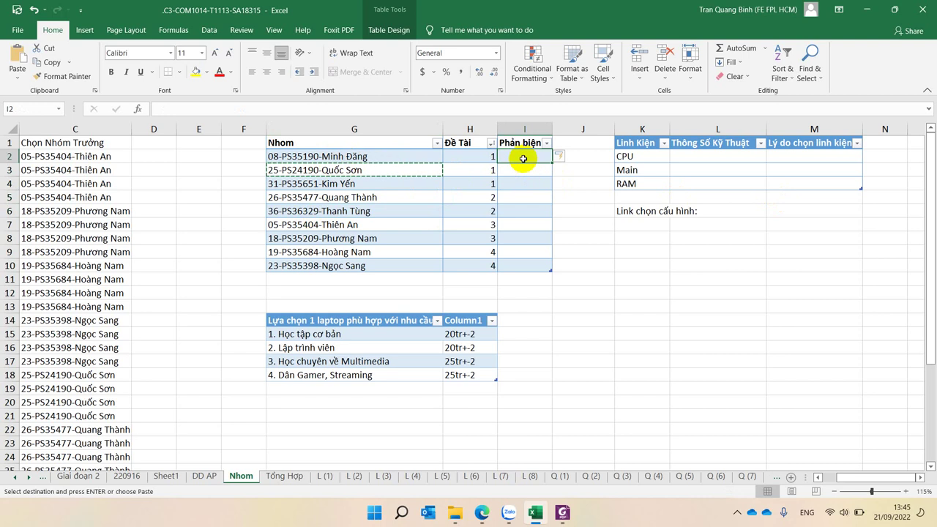
key(ctrl+v)
click(331, 184)
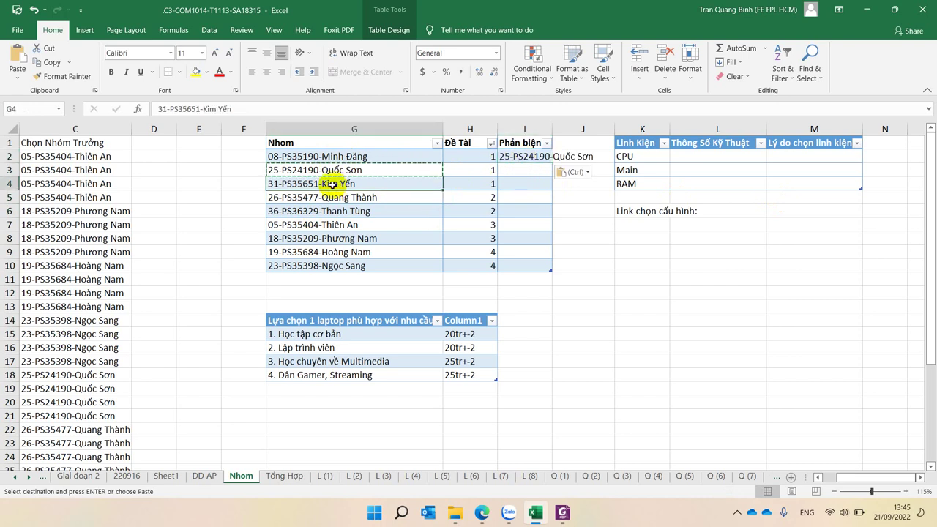
key(ctrl+c)
click(524, 169)
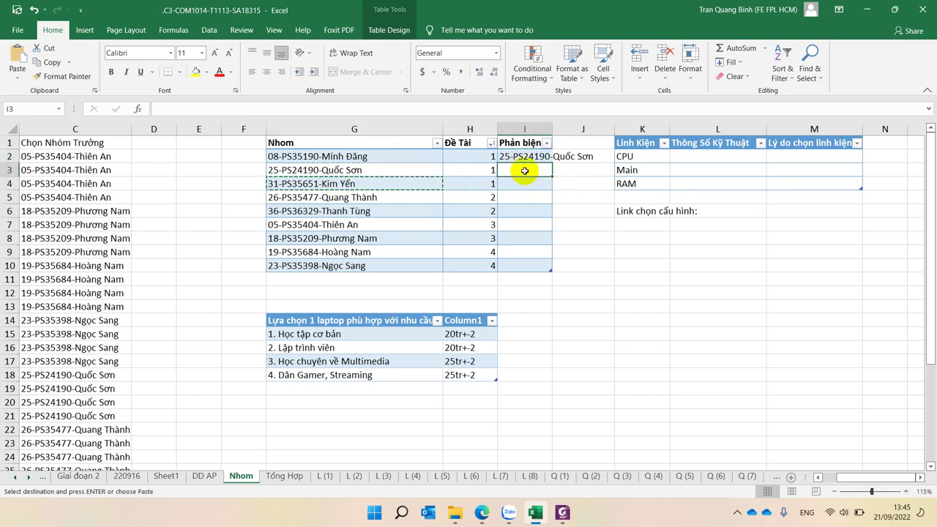
key(ctrl+v)
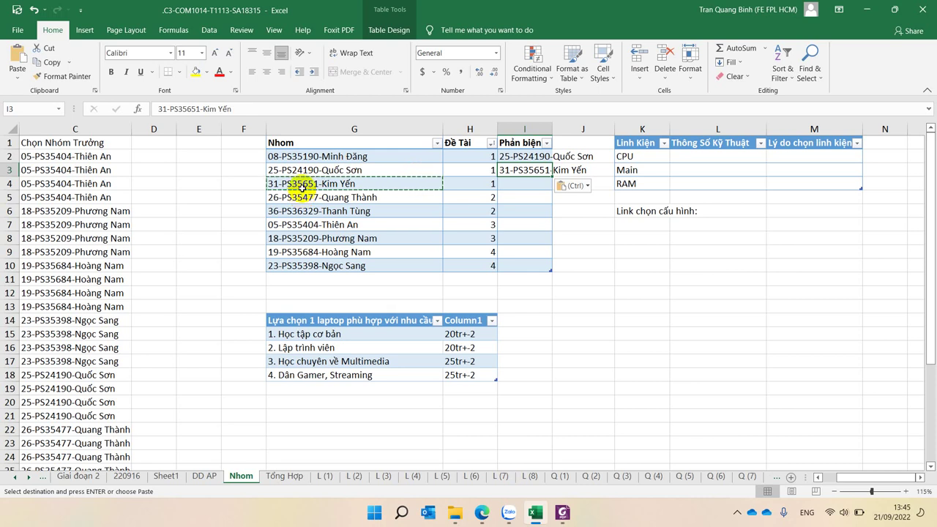
- Copy the group entry from G2 into the Phản biện cell I4 and fit column I's width to its contents
click(336, 157)
key(ctrl+c)
click(526, 183)
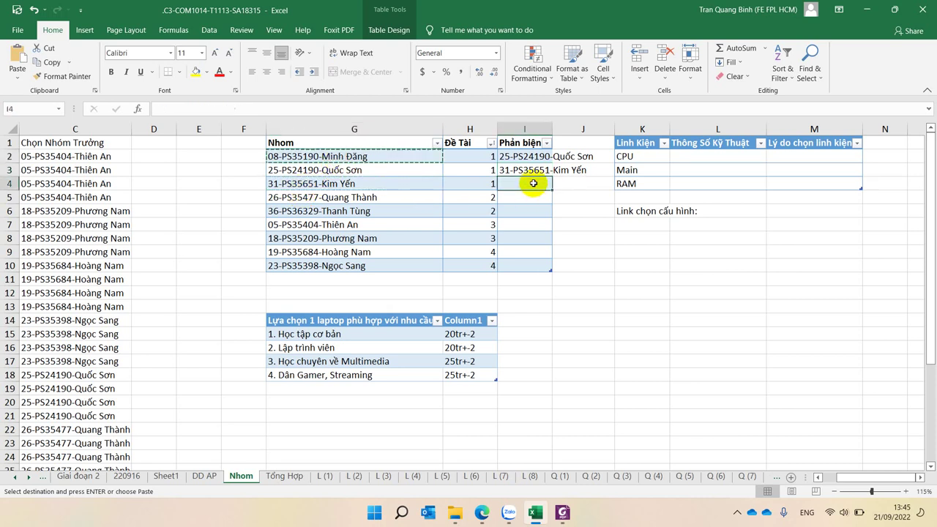
key(ctrl+v)
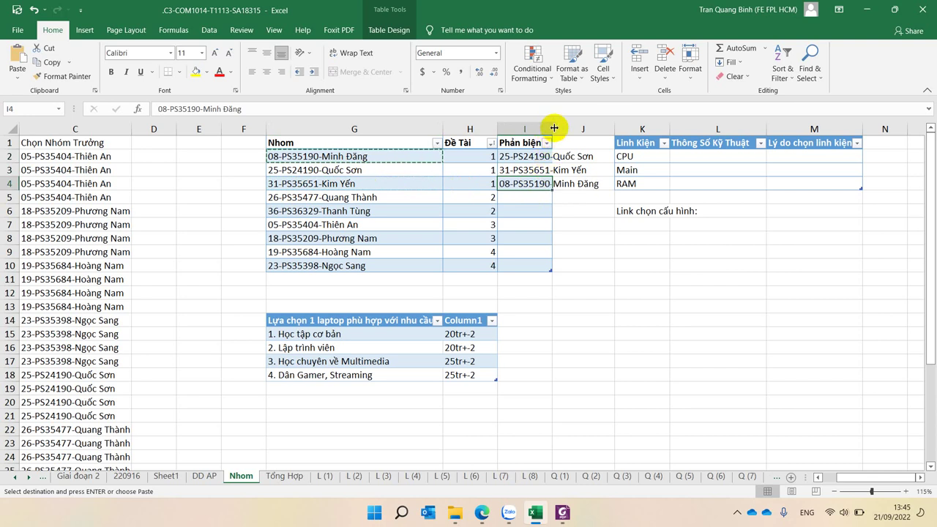
double_click(553, 130)
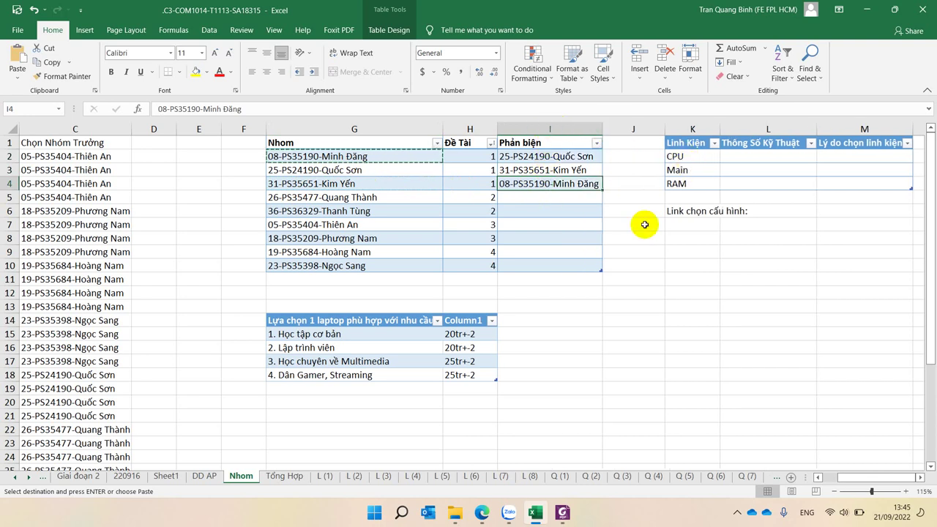
key(Escape)
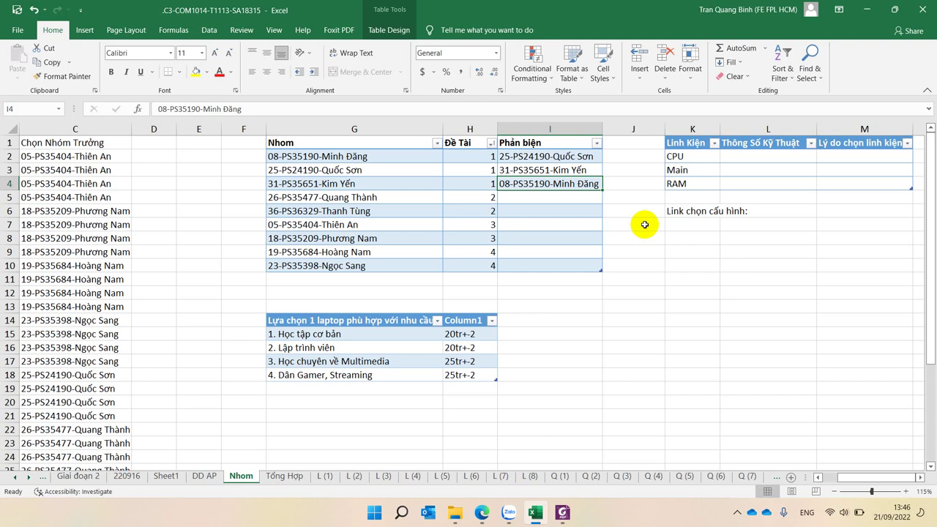
- Move the "Link chọn cấu hình:" label from cell K6 down to K10
click(366, 156)
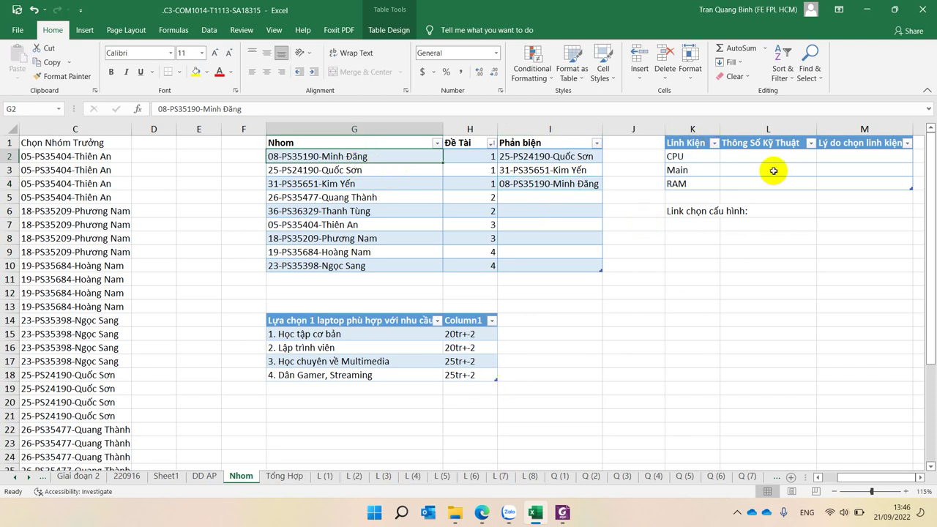
click(700, 167)
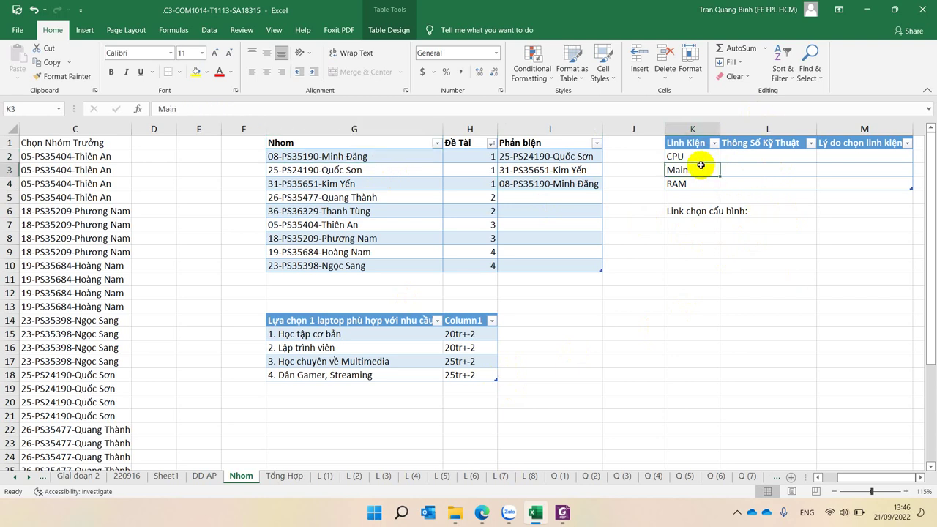
click(689, 213)
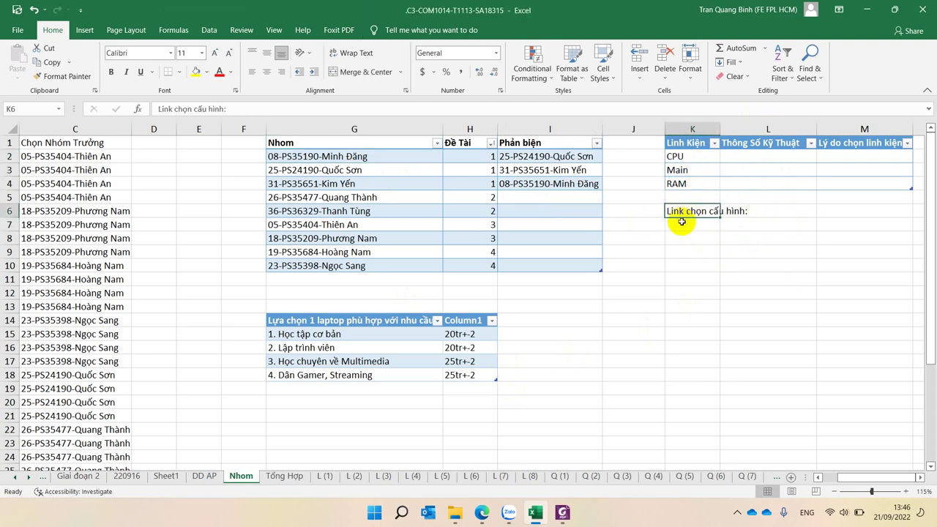
drag(682, 221, 684, 265)
- Extend the Linh Kiện table with a placeholder row by entering "...." in cell K5
click(692, 203)
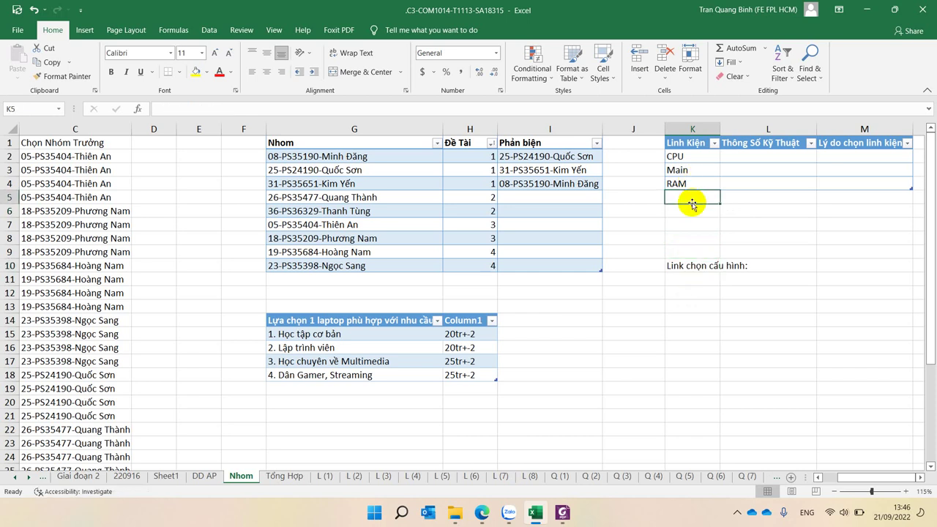
key(alt)
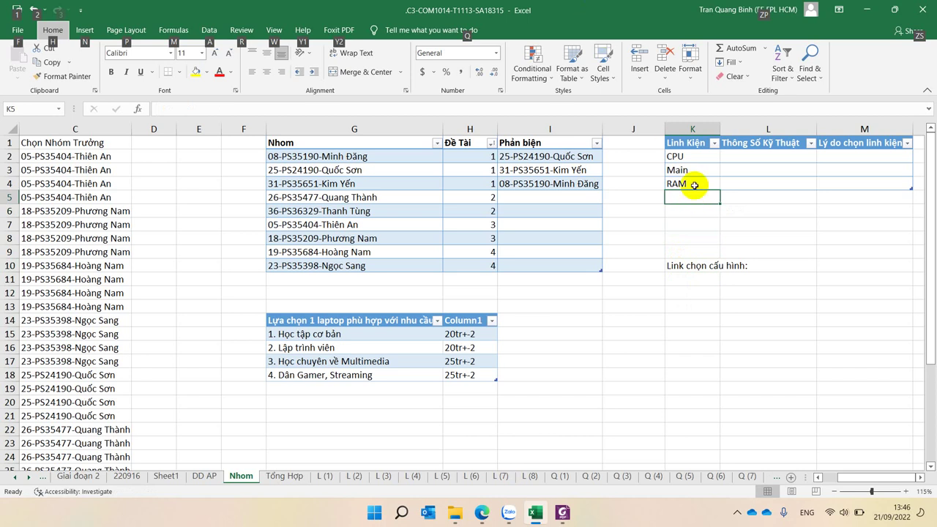
click(699, 198)
text(....)
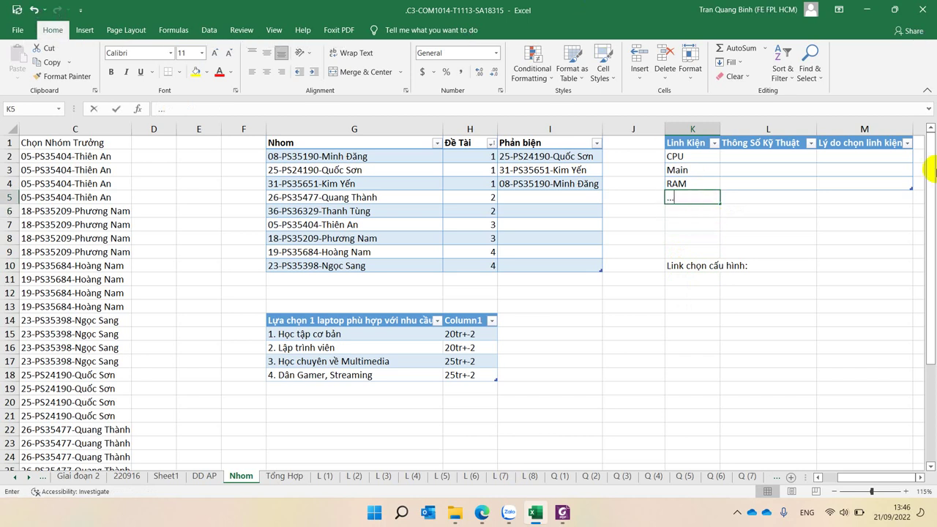
key(Return)
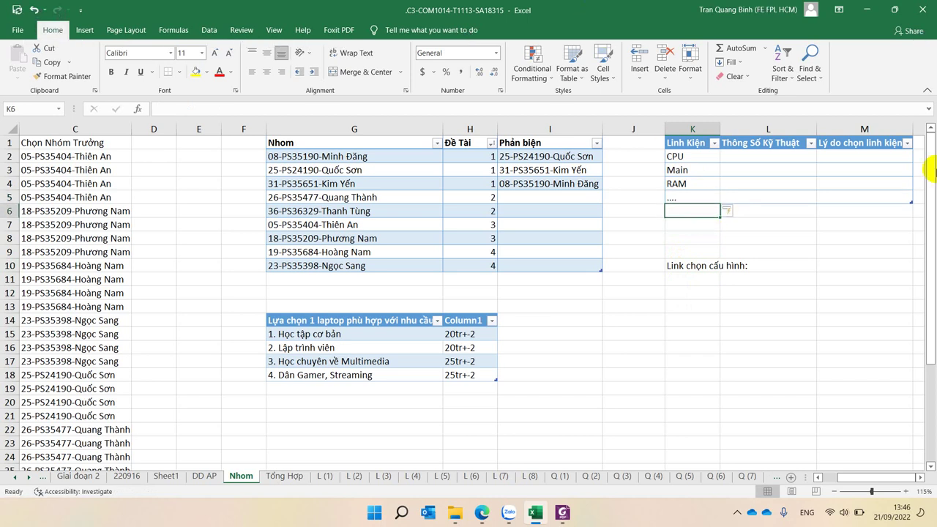
- Restyle the Linh Kiện table with the light blue gridded table style that has banded rows and an unfilled header
click(836, 171)
click(569, 58)
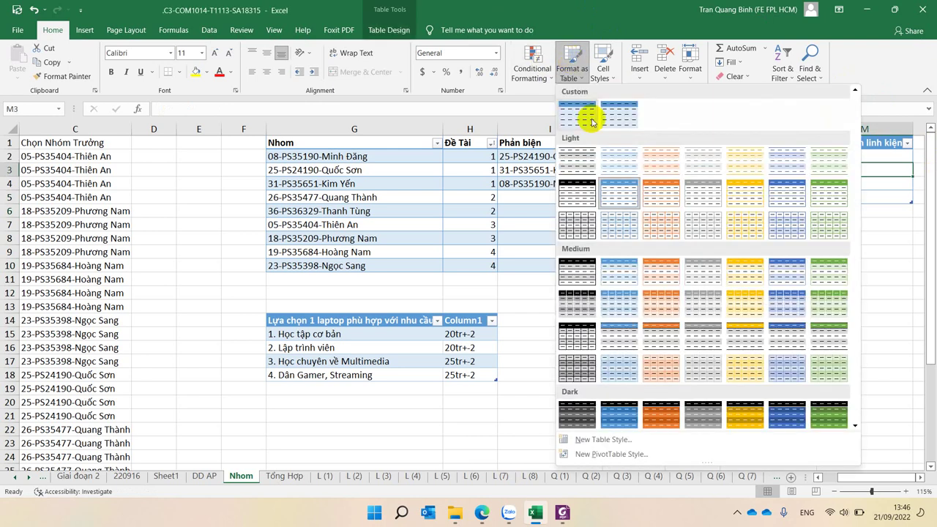
click(620, 235)
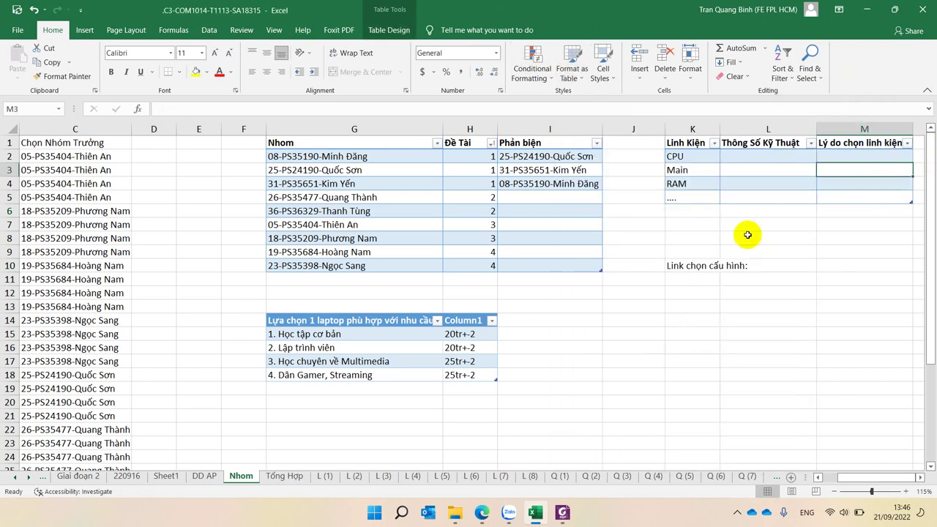
- Extend the Linh Kiện table with another placeholder row by entering "..." in cell K6
click(684, 210)
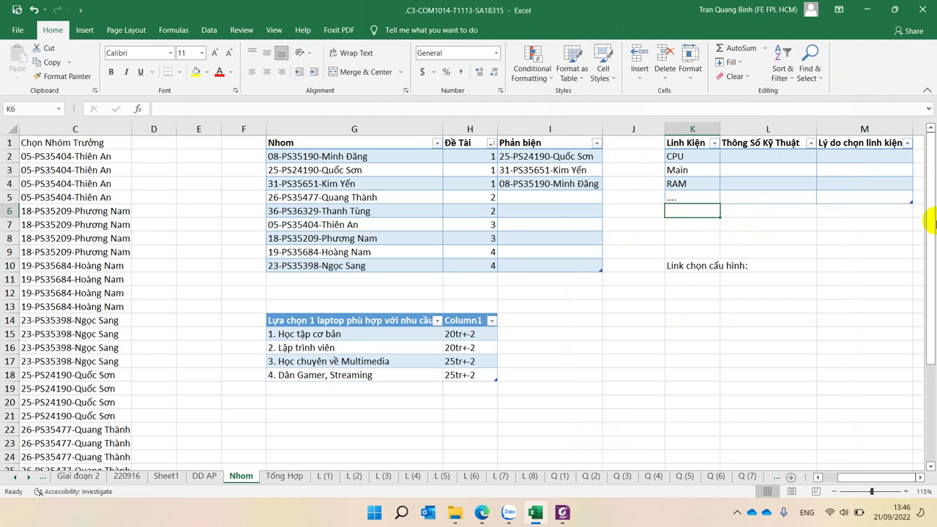
text(...)
key(Return)
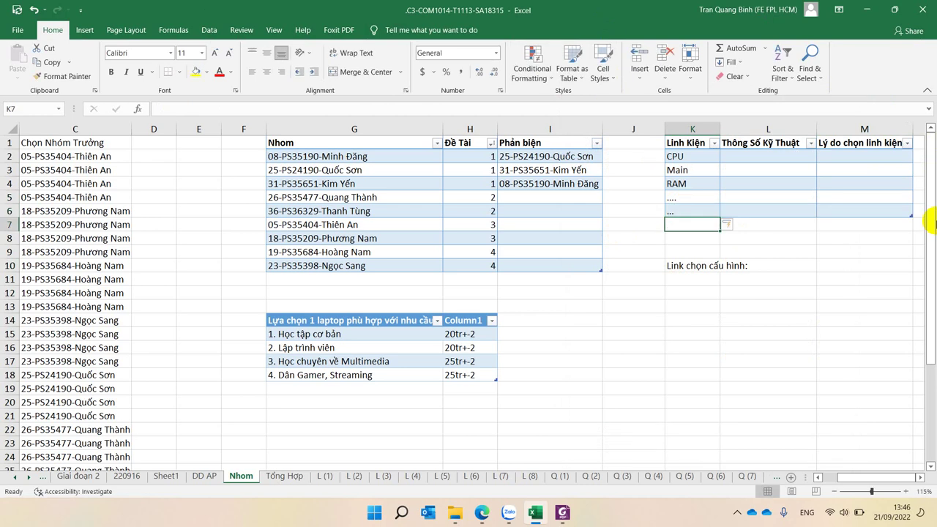
- Enter the note "PowerPoint thuyết trình vào buổi sau" in cell K14
click(697, 271)
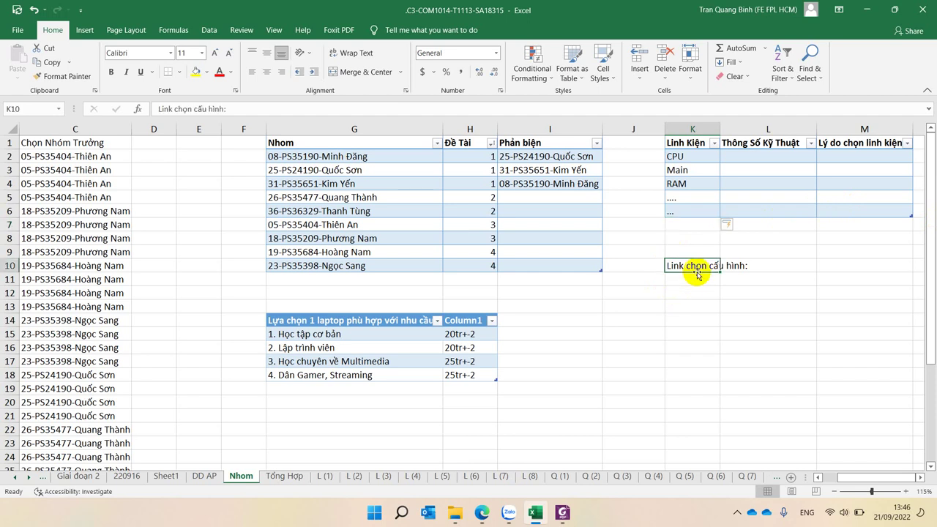
click(683, 321)
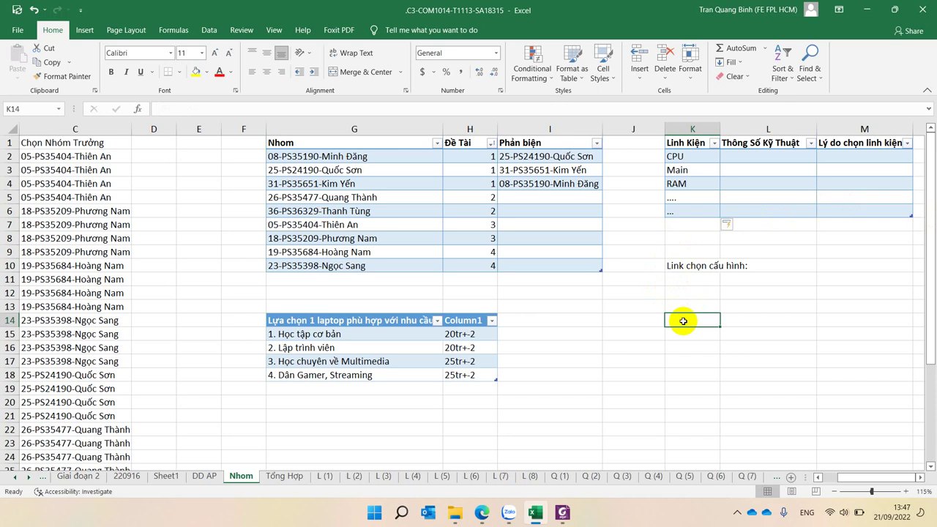
text(Pow)
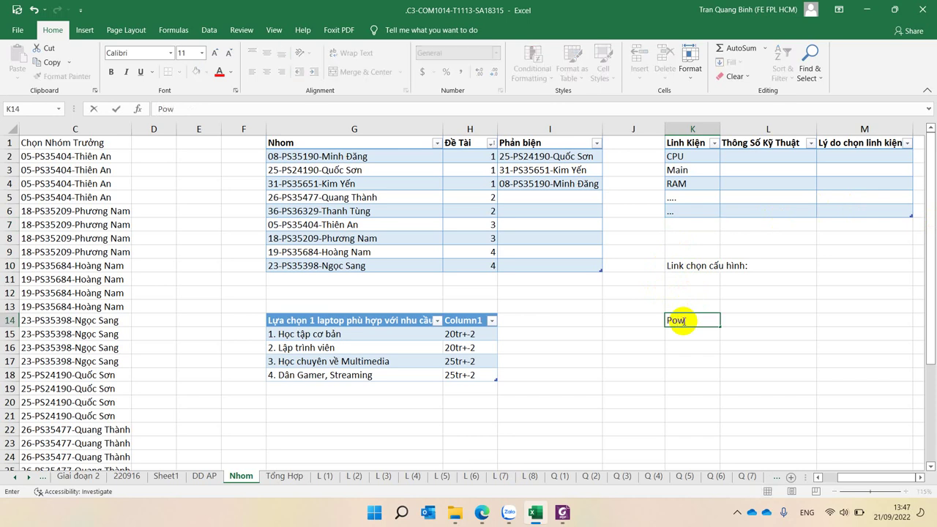
text(er)
text(Point)
text( thuyê)
text(t )
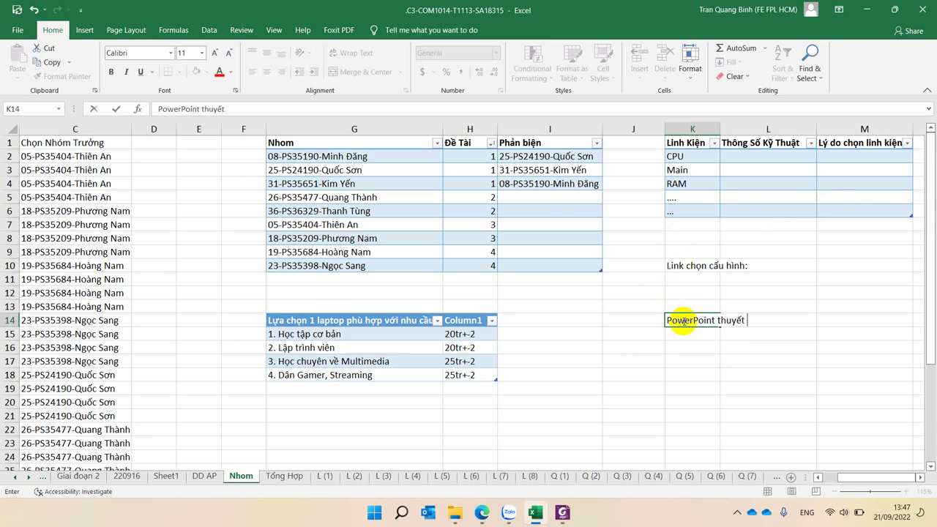
text(trình vào buổi )
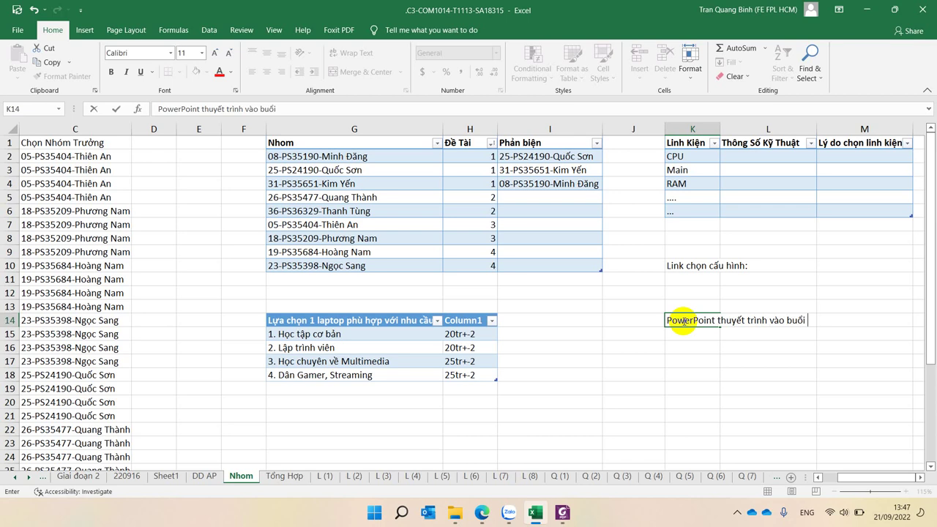
text(sau)
key(Return)
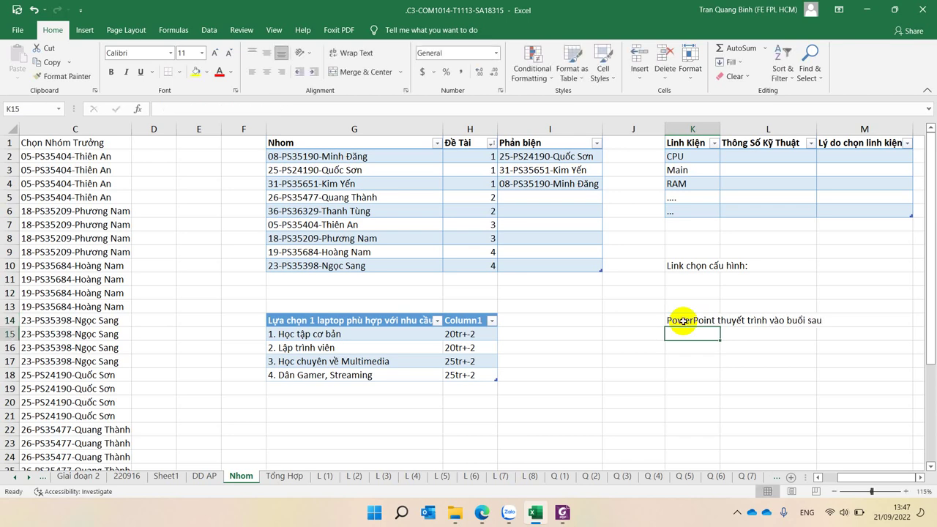
click(293, 199)
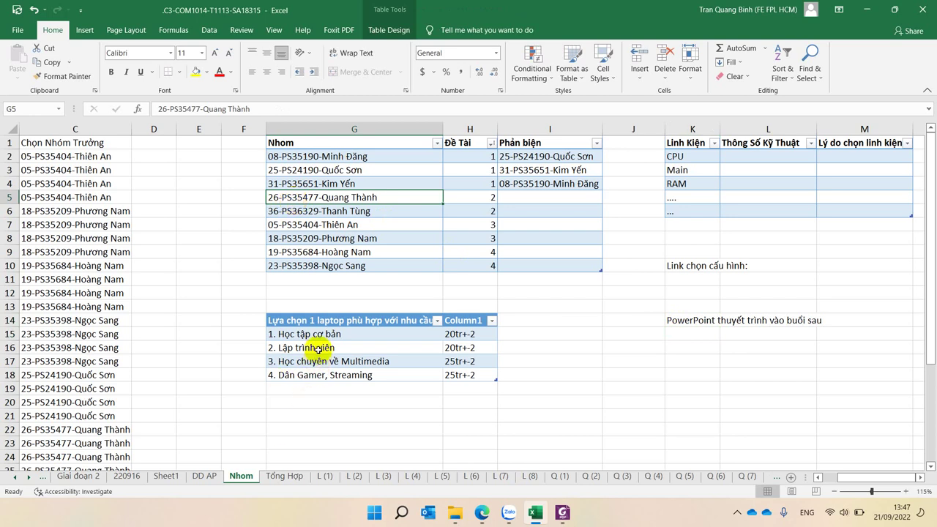
click(688, 322)
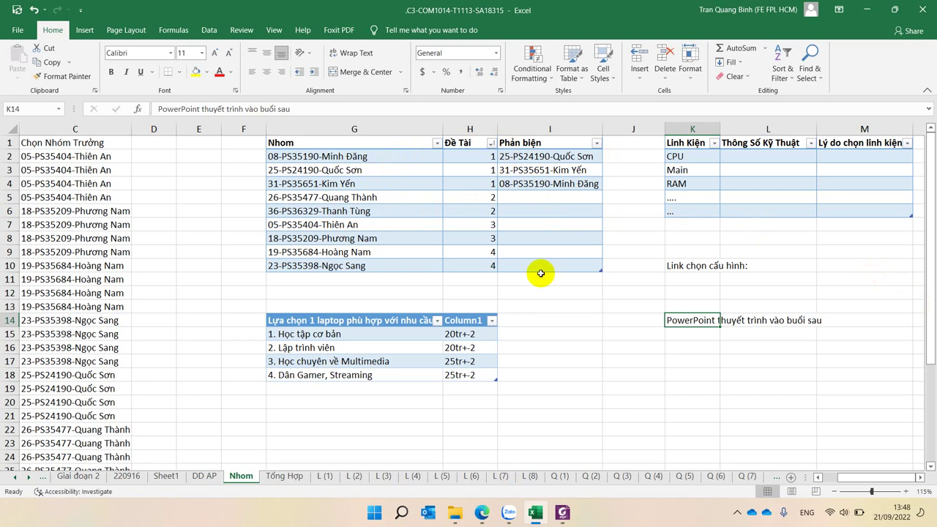
click(694, 336)
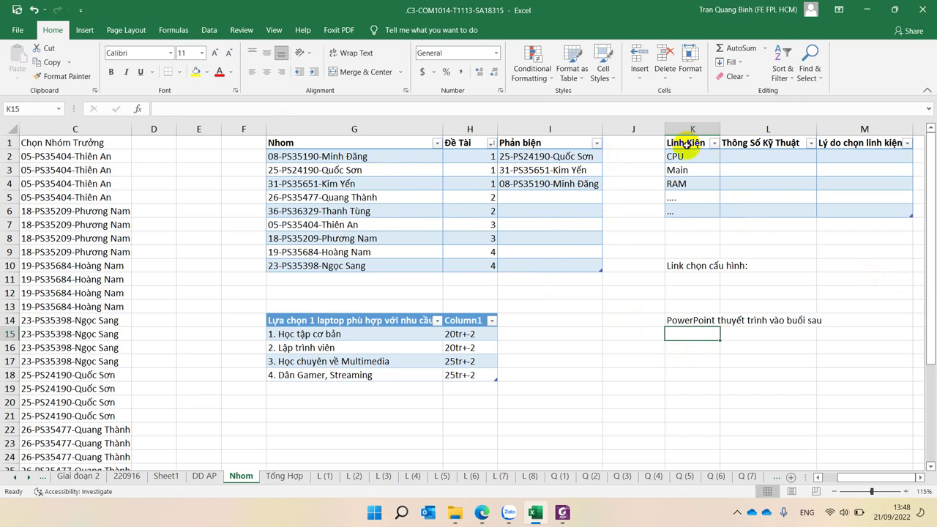
drag(687, 144, 853, 266)
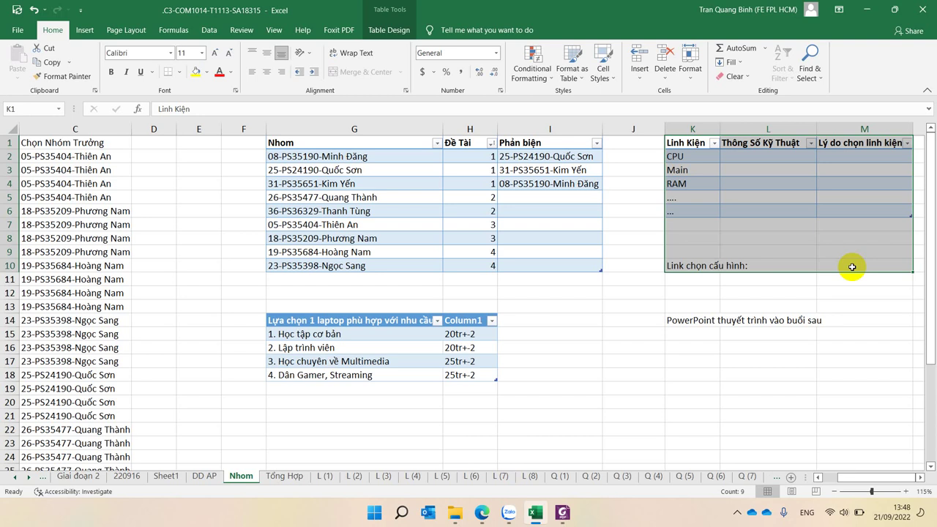
click(302, 200)
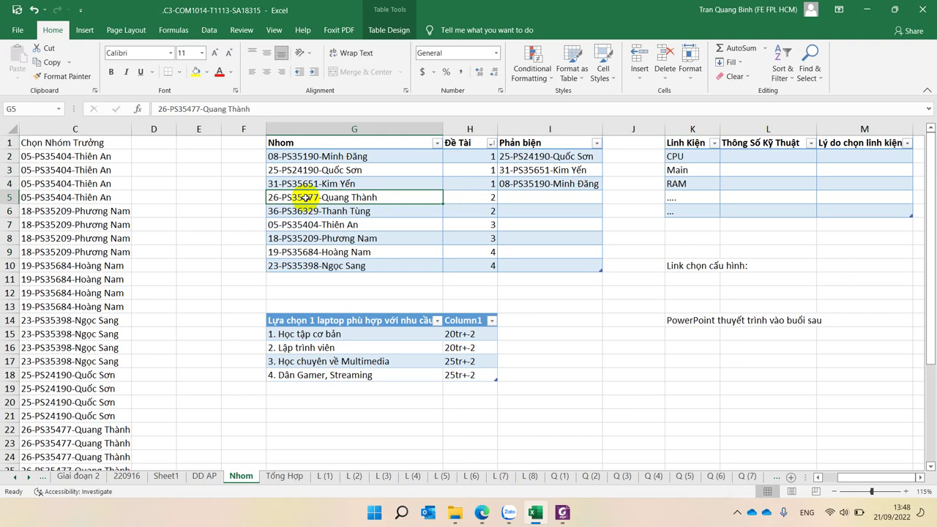
click(300, 212)
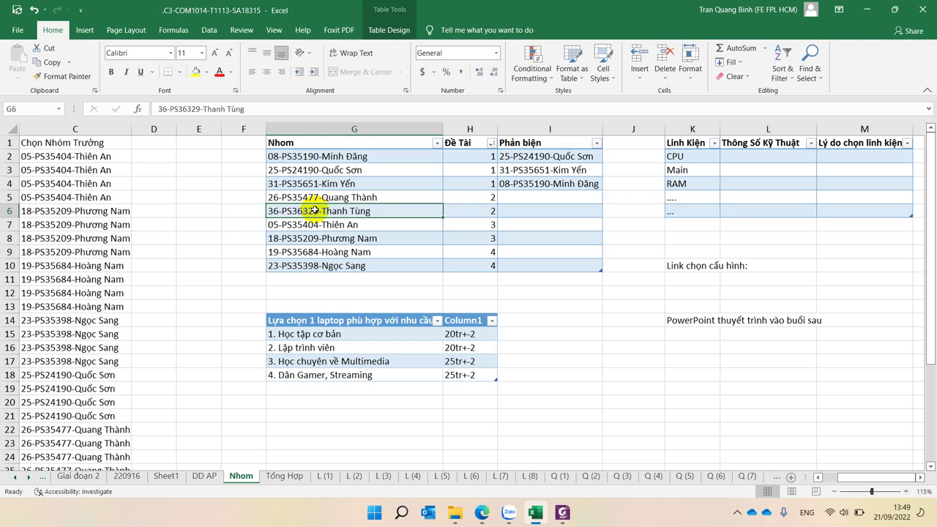
click(350, 197)
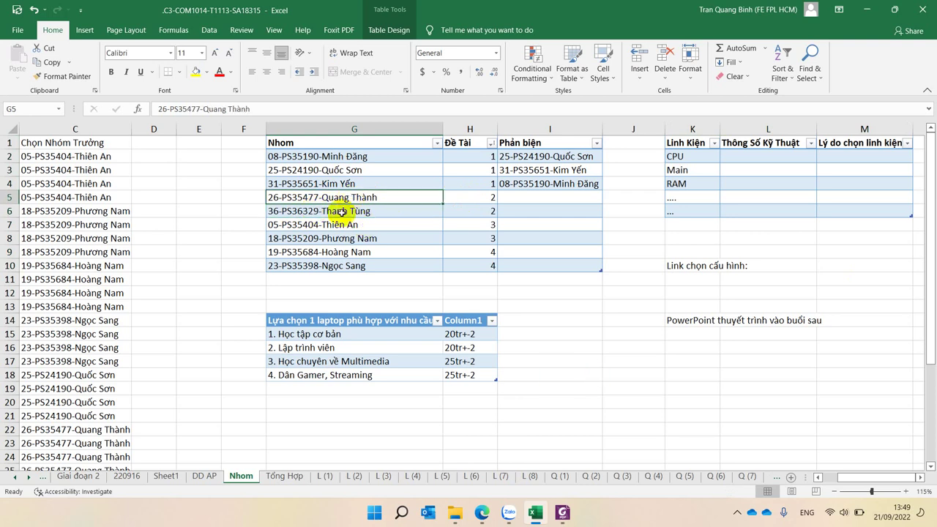
click(335, 222)
click(335, 211)
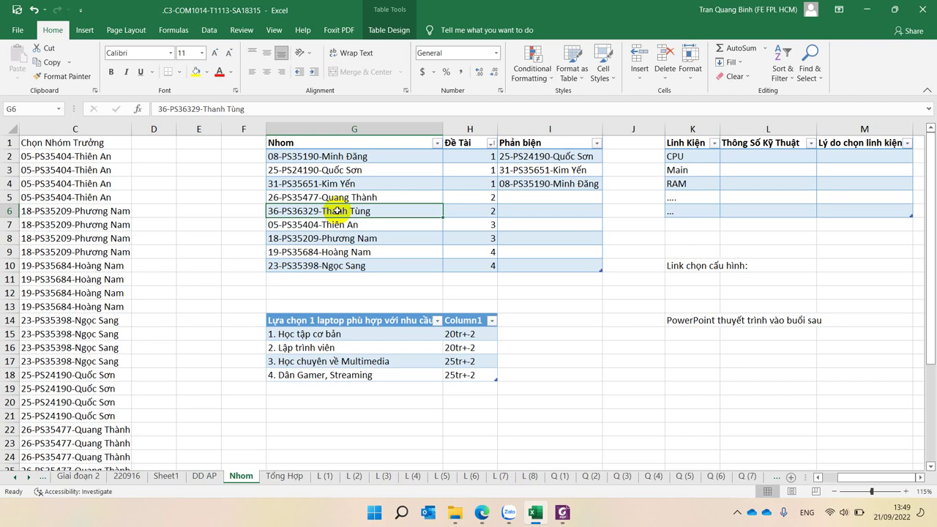
- Enter the note "Nhóm phản biện trình bày quan" in cell K15
click(691, 335)
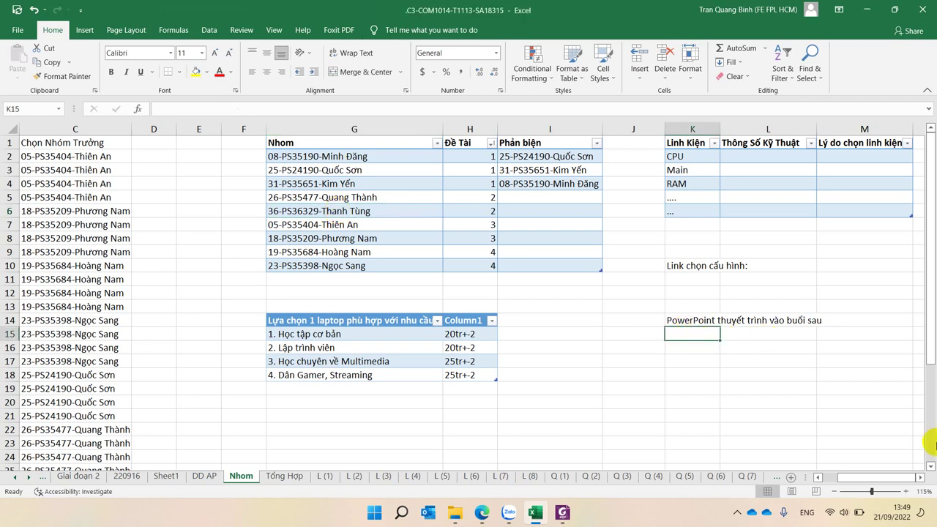
text(Nhóm)
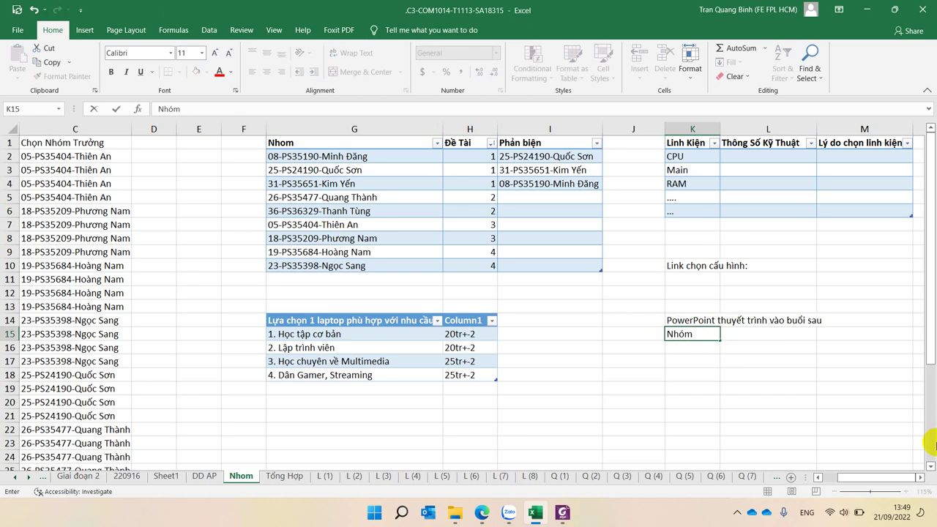
text( phản biện trình )
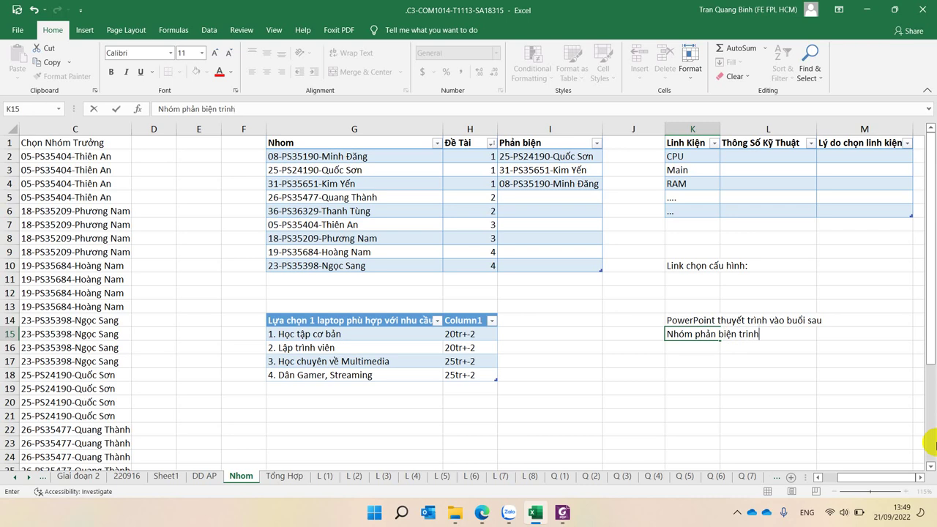
text(bày quan)
key(Return)
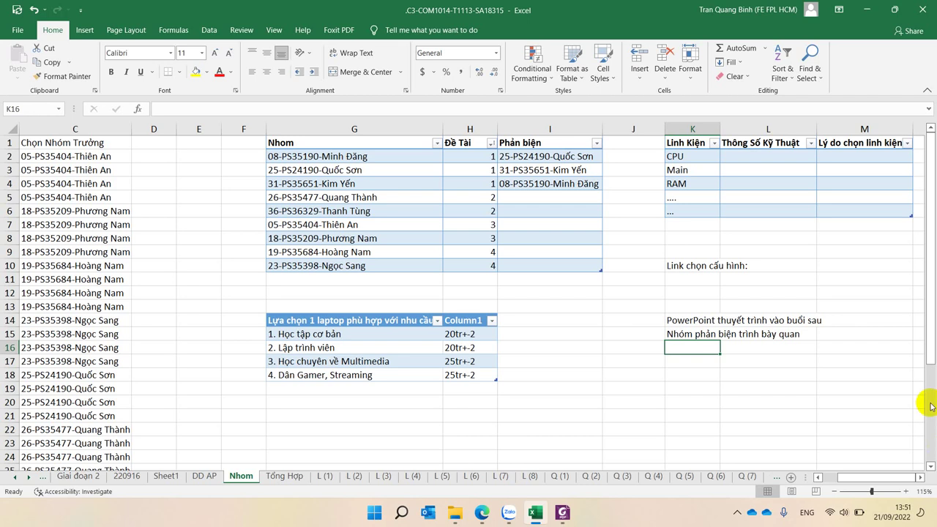
- Copy the range G1:M18 containing the group, laptop choice and component tables with the notes
click(396, 136)
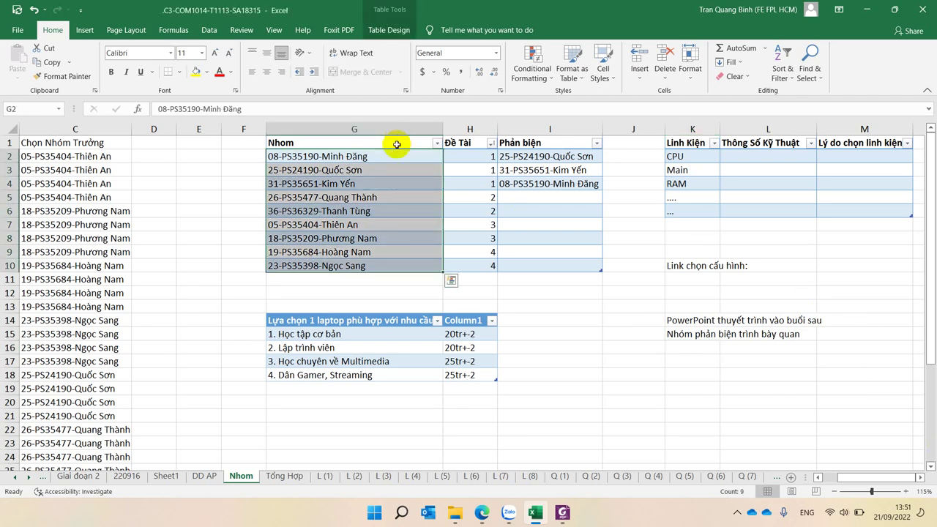
click(396, 144)
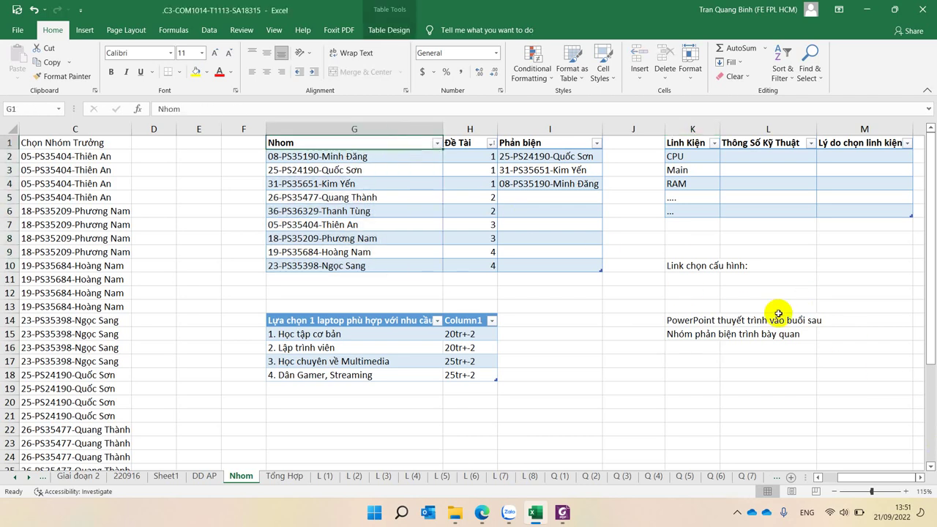
shift+click(850, 377)
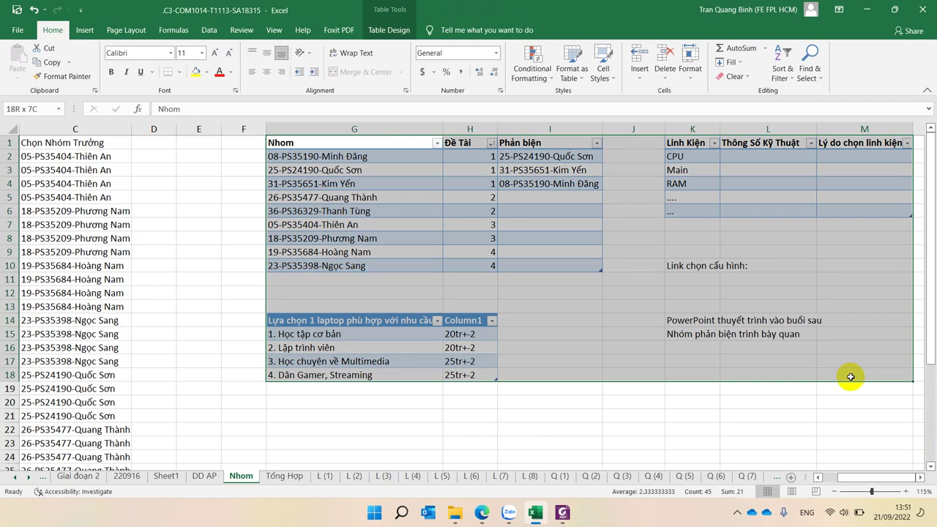
key(ctrl+c)
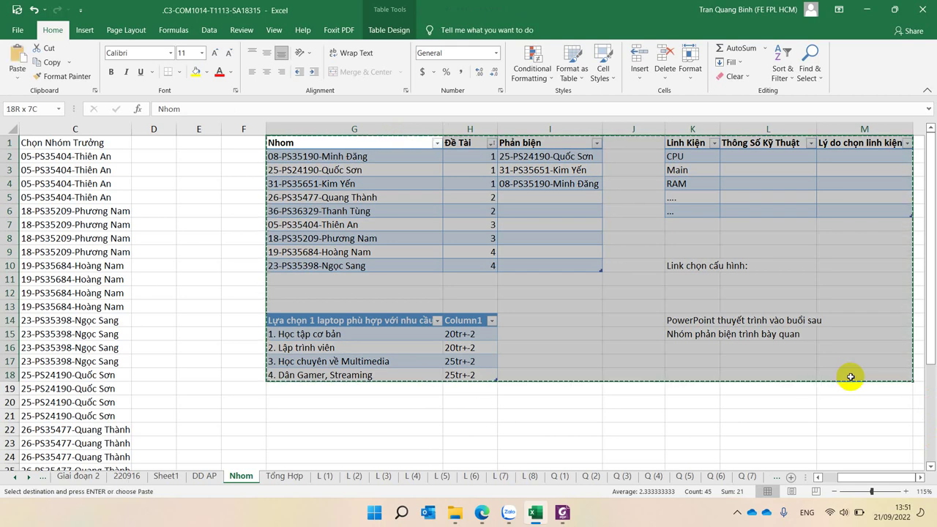
- Switch to Zalo, filter the conversations by the 22Fall1 label and open the .C3-COM1014-T1113-SA18315 group chat
click(507, 515)
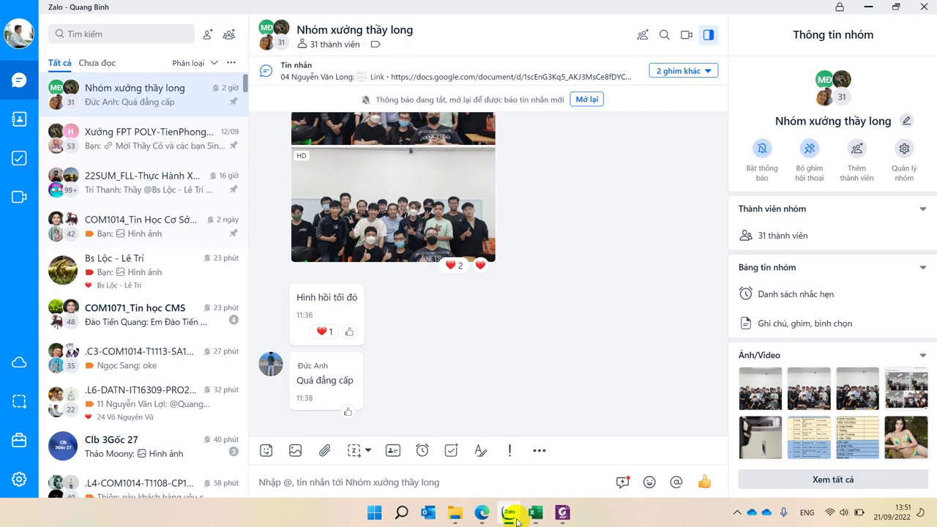
click(201, 63)
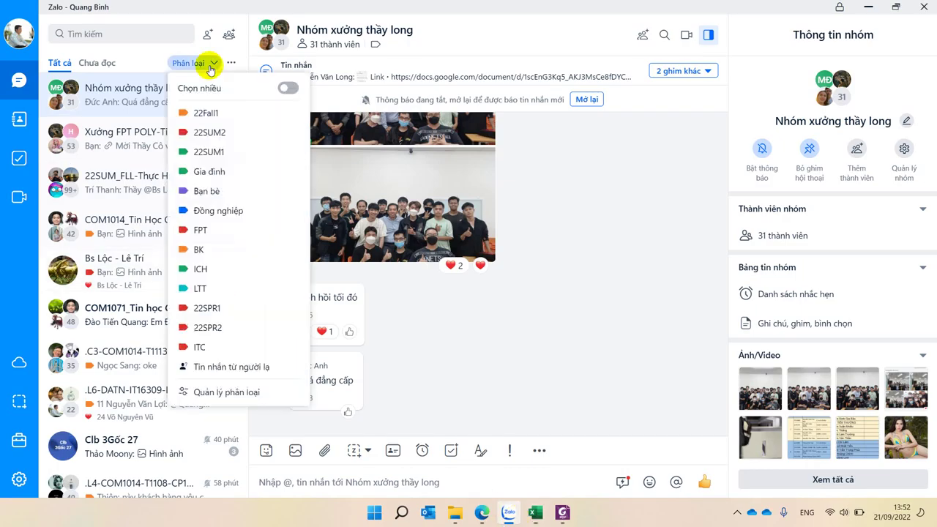
click(234, 112)
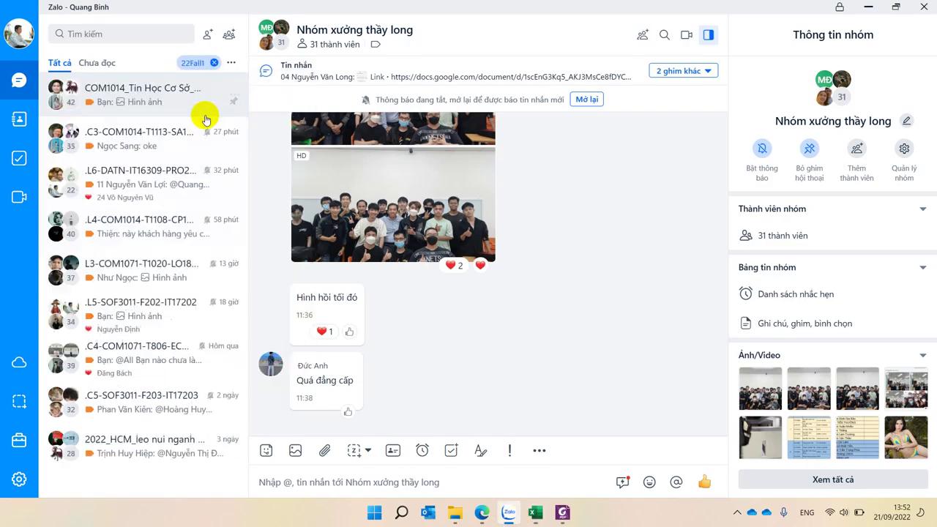
click(167, 136)
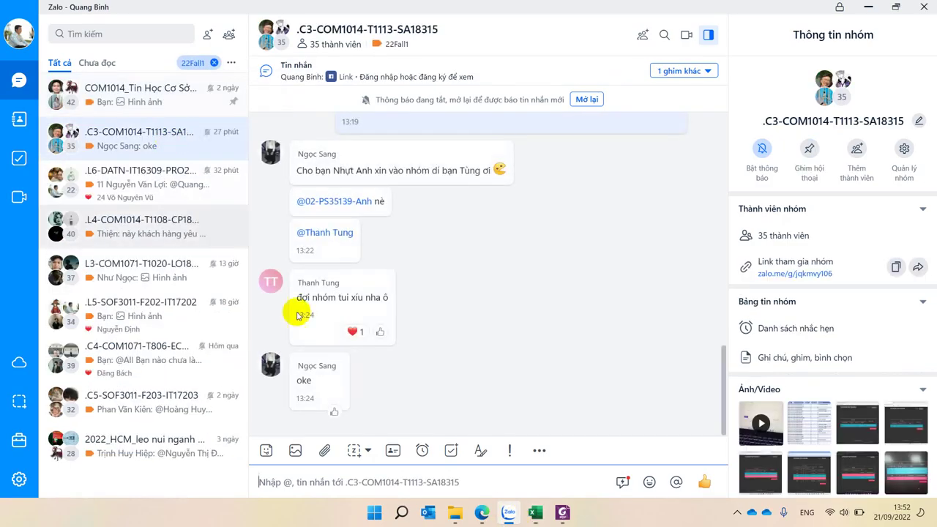
- Paste the copied range into the group chat's message and send it in image form (Gửi dạng hình)
click(374, 486)
key(ctrl+v)
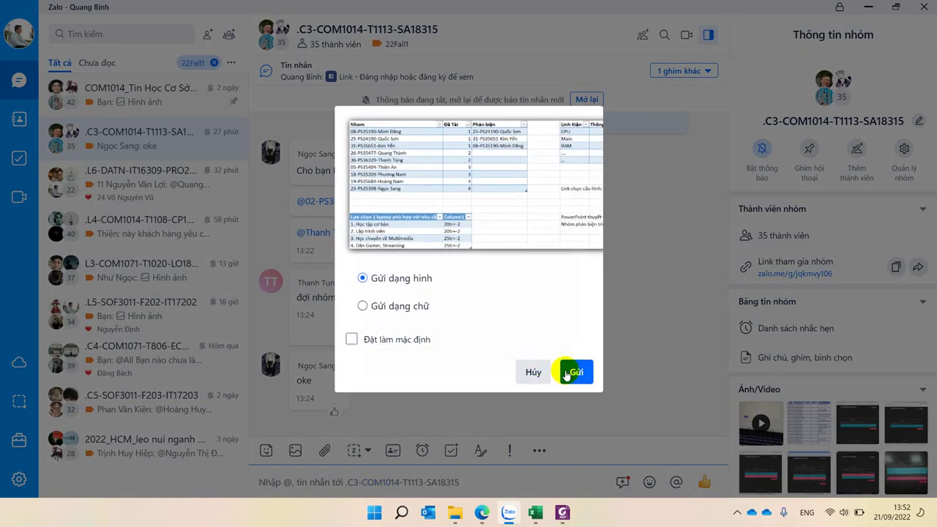
click(564, 353)
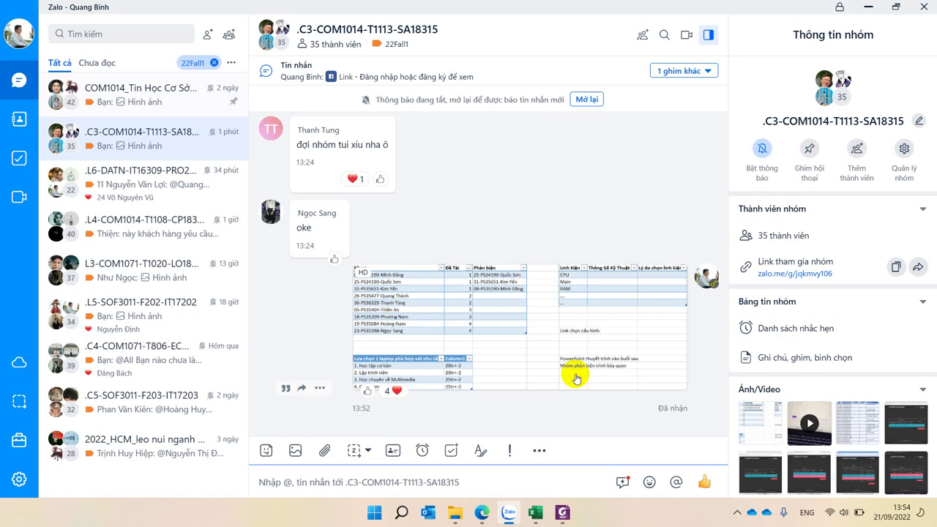
- Switch back to Excel, select the Lý do chọn linh kiện cells M2:M6 and cancel the pending copy
click(535, 513)
click(691, 246)
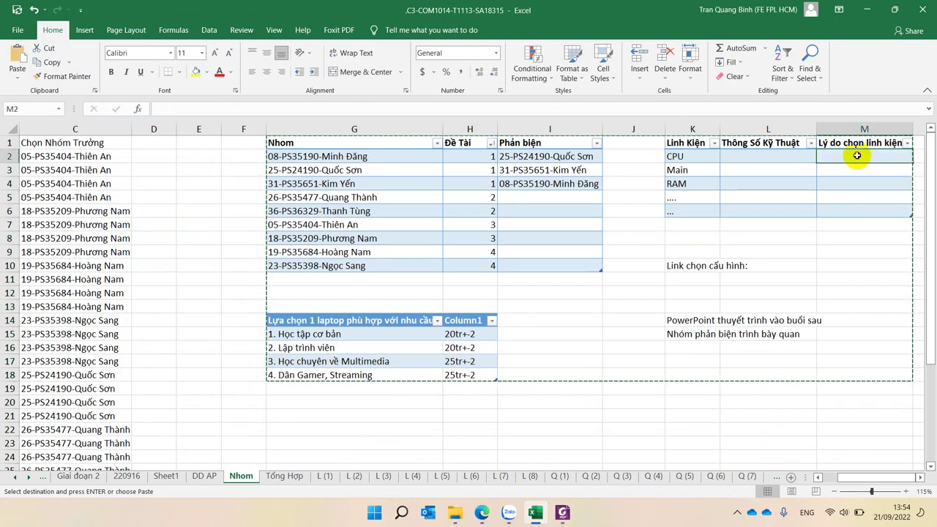
drag(857, 155, 853, 209)
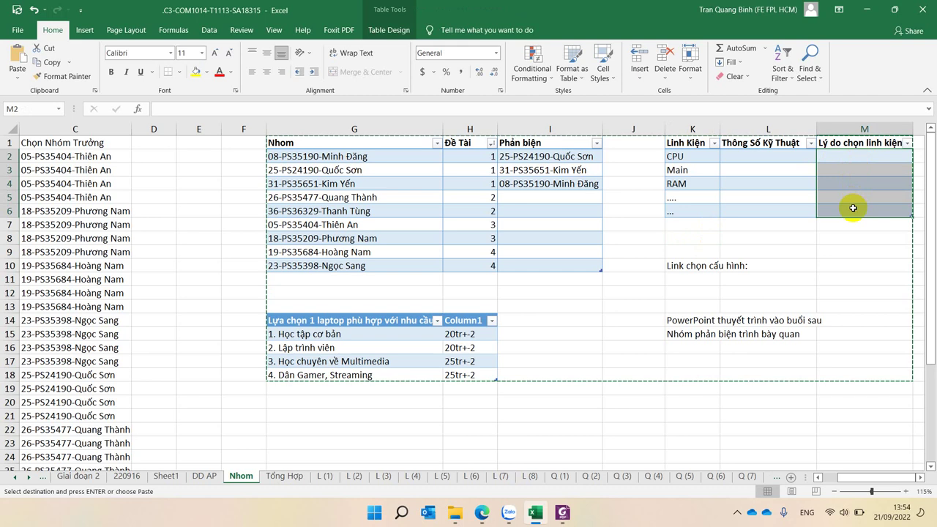
key(Escape)
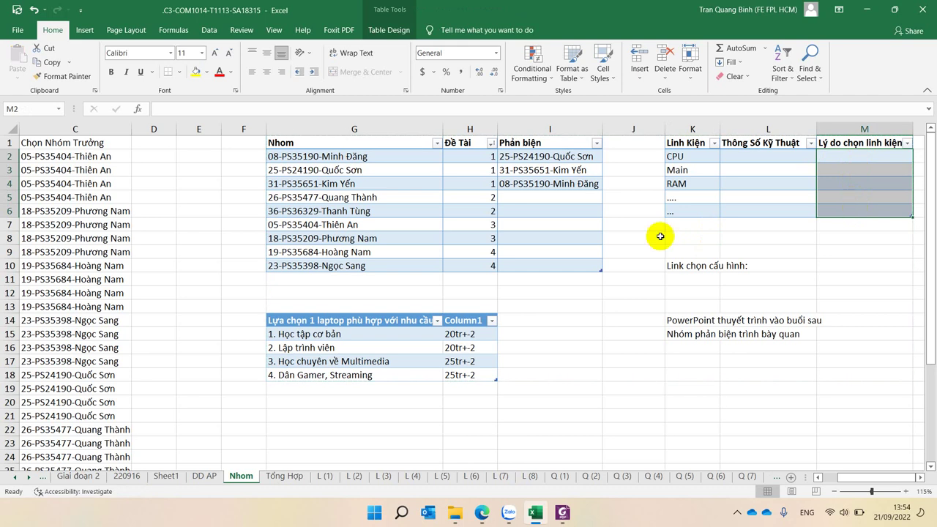
- Examine the CPU and Main entries, the budget for Học chuyên về Multimedia, the component table's columns and the Nhóm phản biện note
click(696, 158)
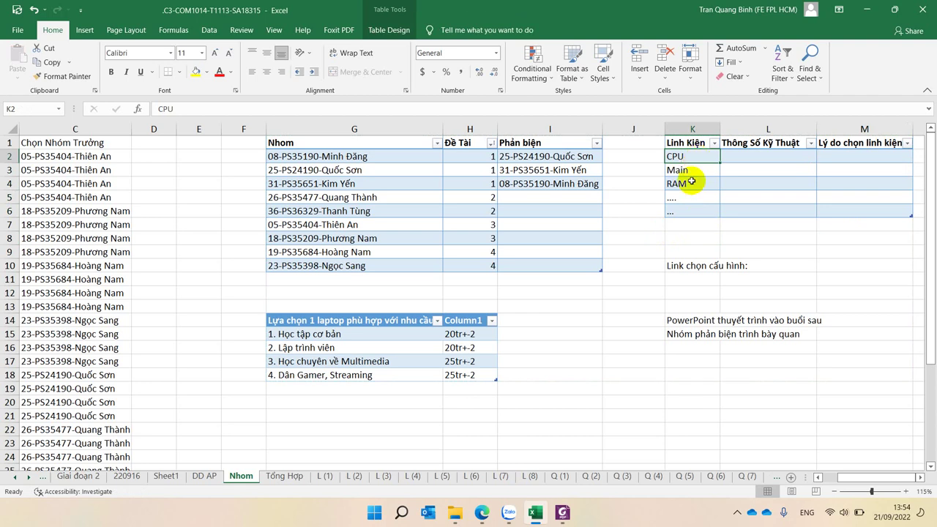
click(693, 173)
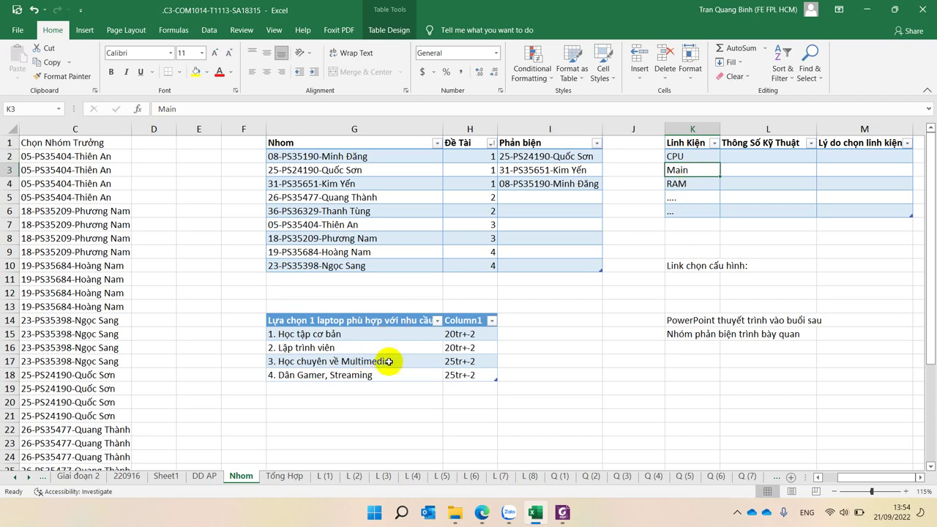
click(464, 361)
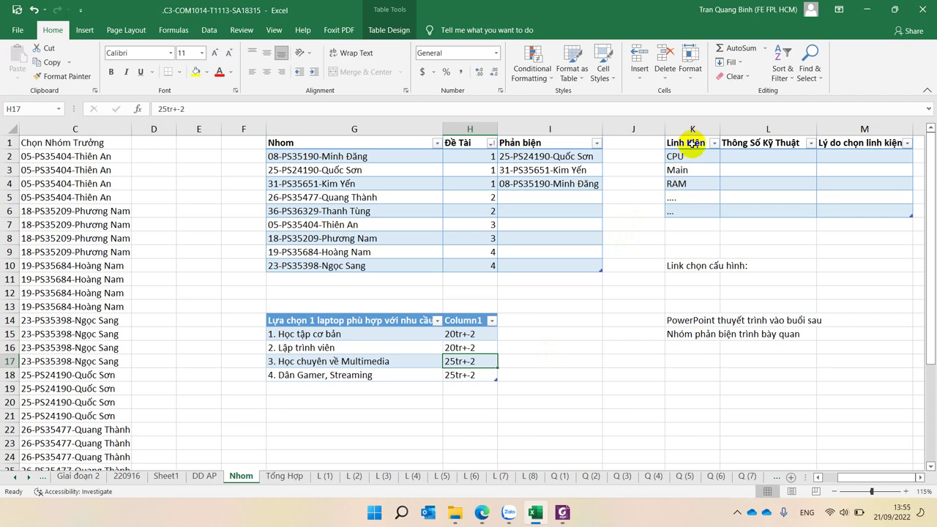
drag(693, 143, 753, 208)
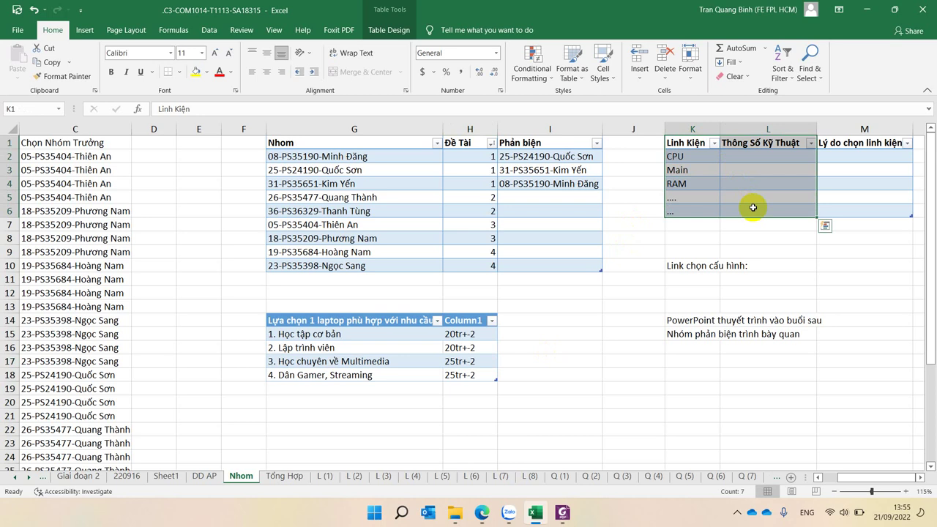
click(858, 158)
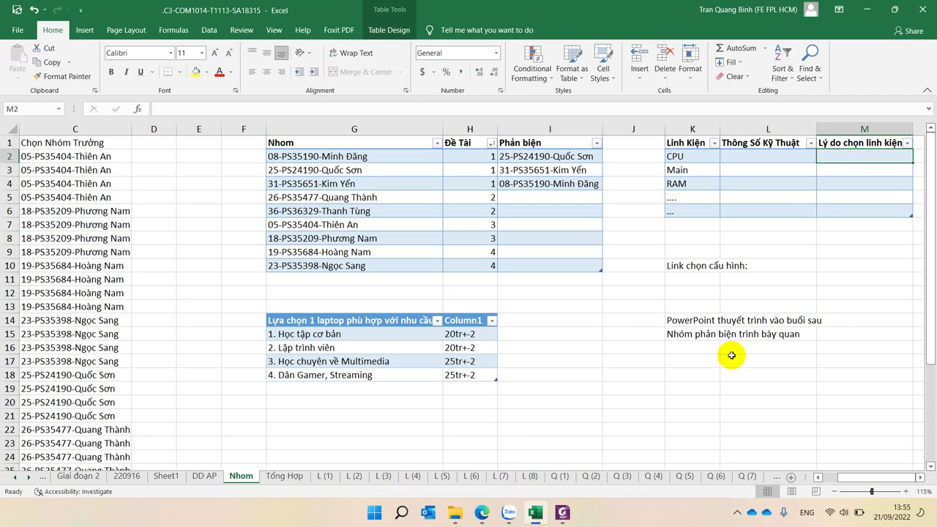
click(703, 340)
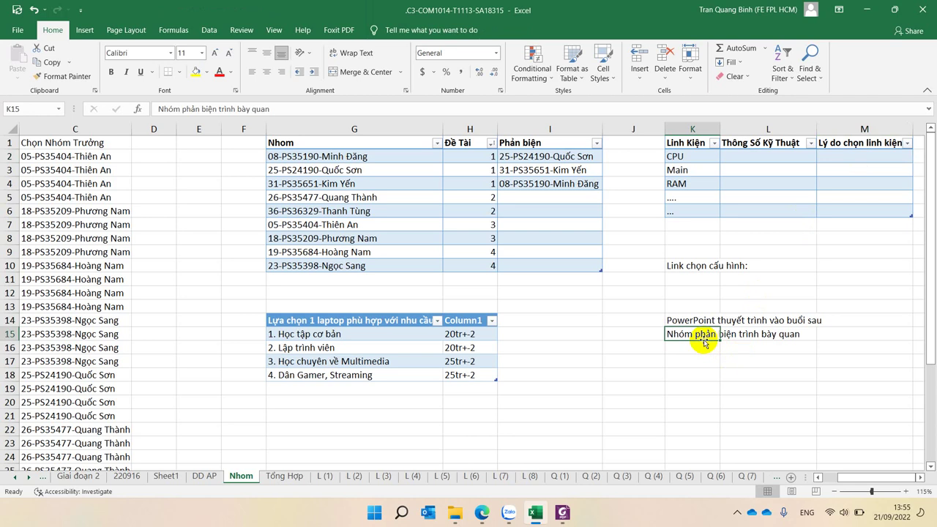
- Examine the two groups assigned topic 4 in the Nhom table together with the PowerPoint presentation note in K14
click(384, 249)
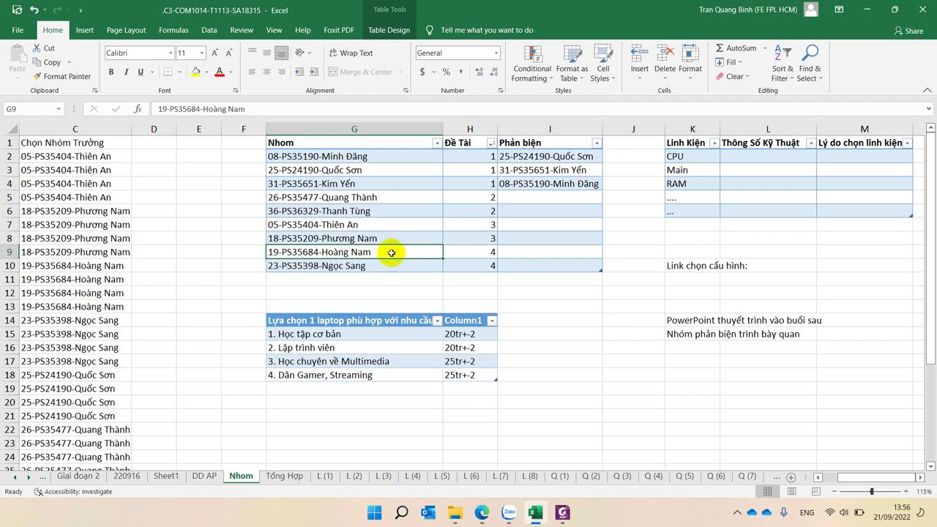
click(368, 264)
click(364, 251)
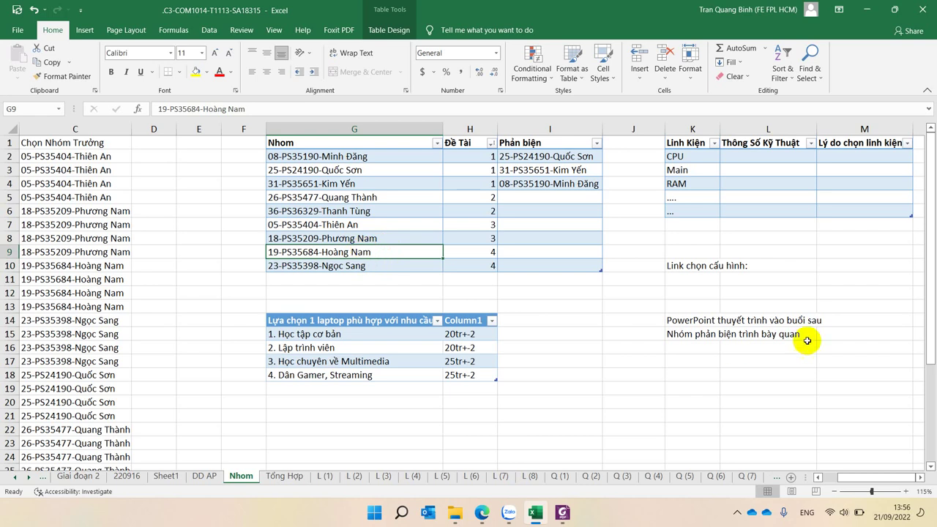
click(700, 323)
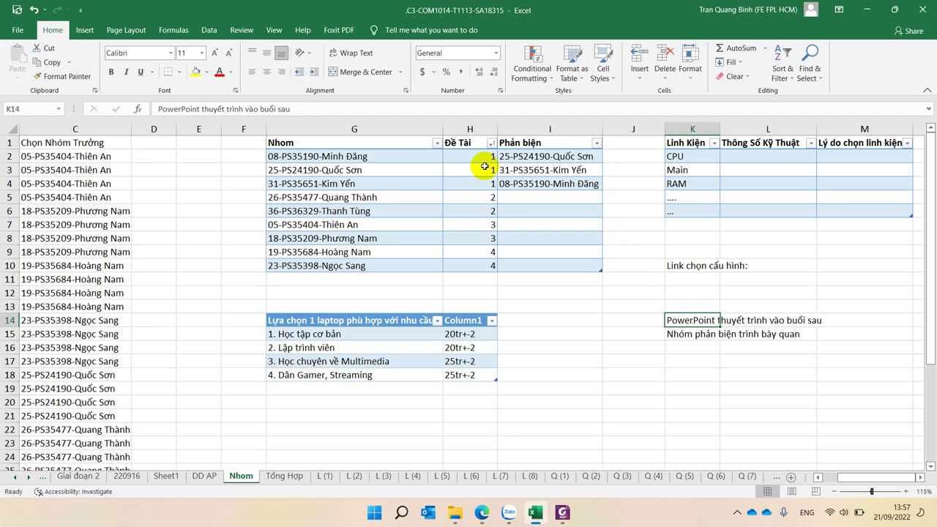
click(314, 252)
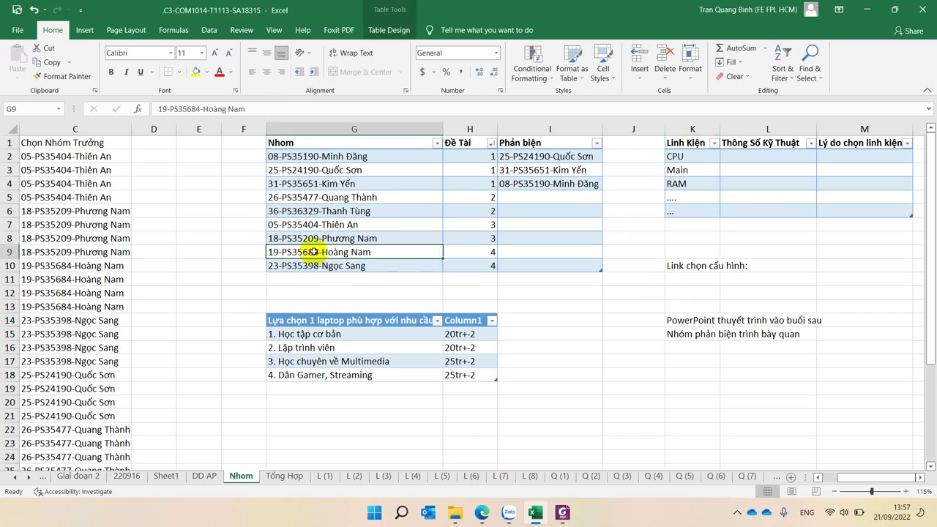
click(308, 266)
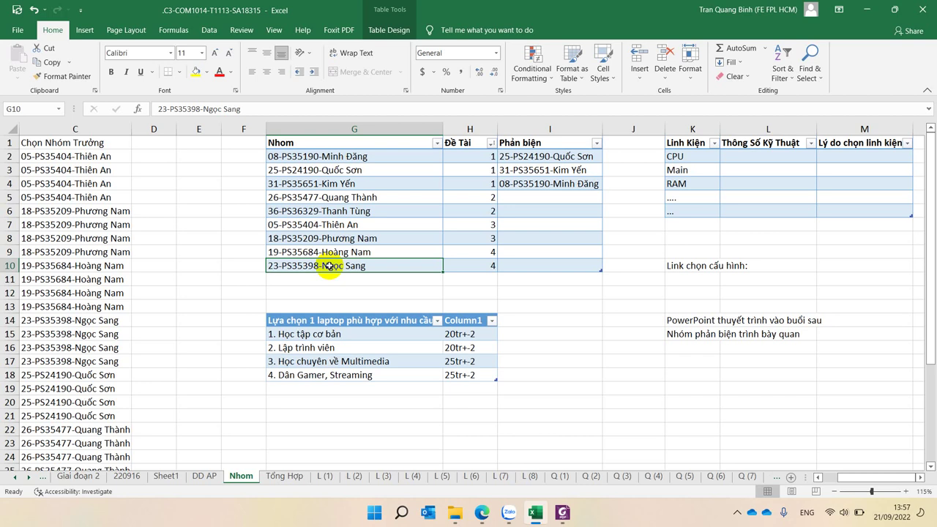
click(299, 145)
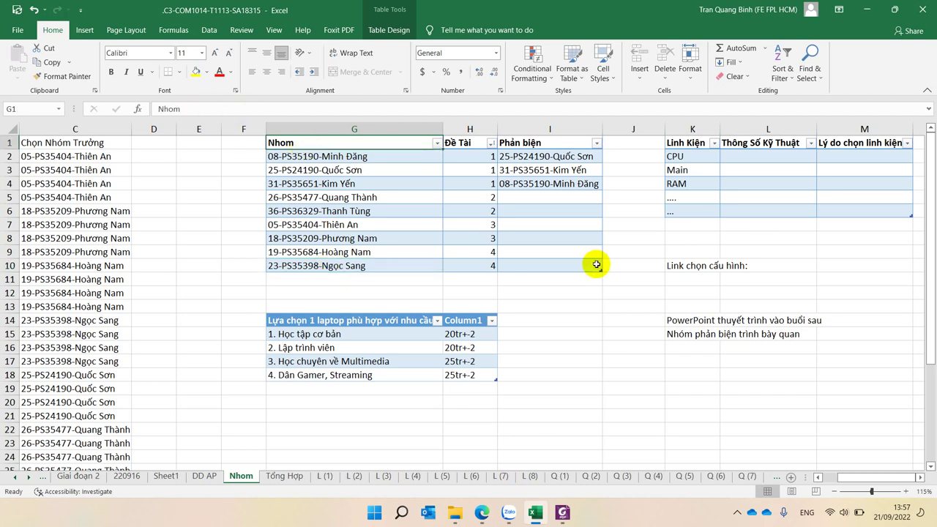
- Switch to COM1014 - Lab 02.pdf in Foxit PhantomPDF and look back from Bài 3 to the system information and CPU-Z instructions on page 5
click(562, 513)
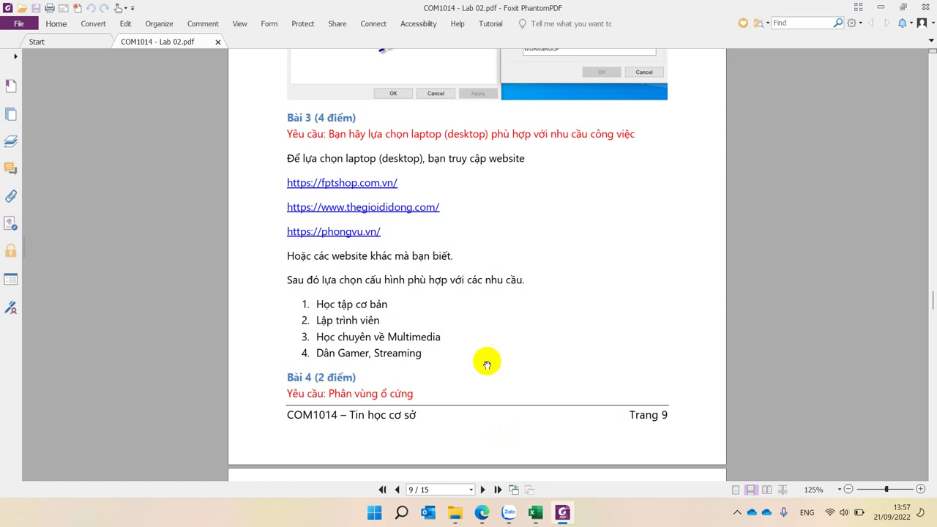
scroll(485, 287, up, 5)
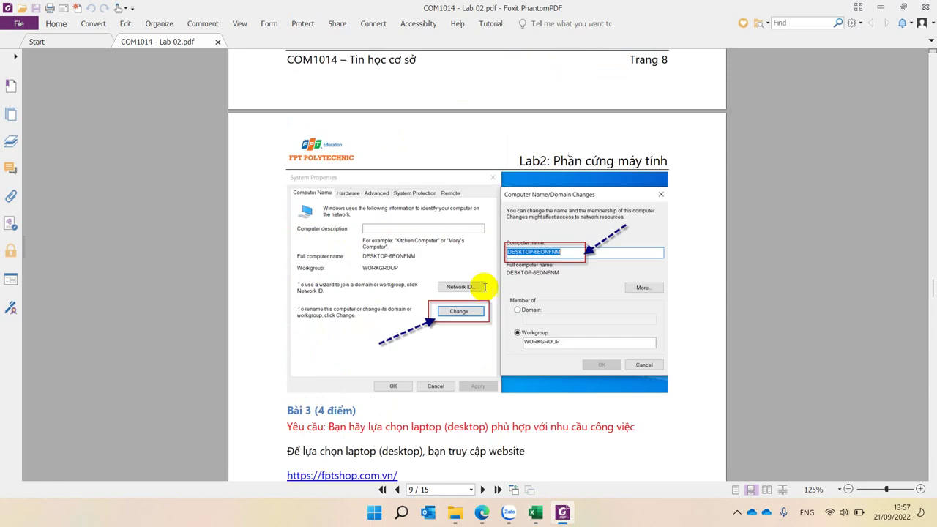
scroll(484, 291, up, 20)
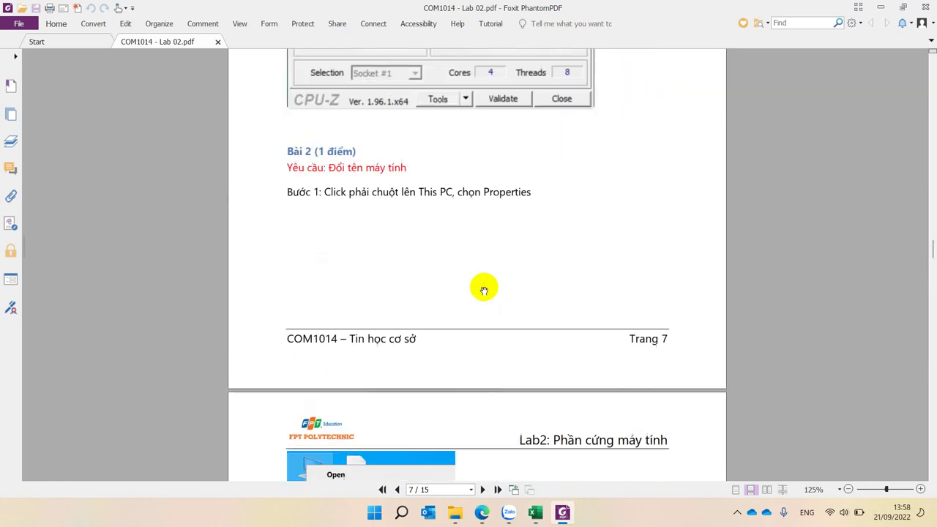
scroll(484, 291, up, 20)
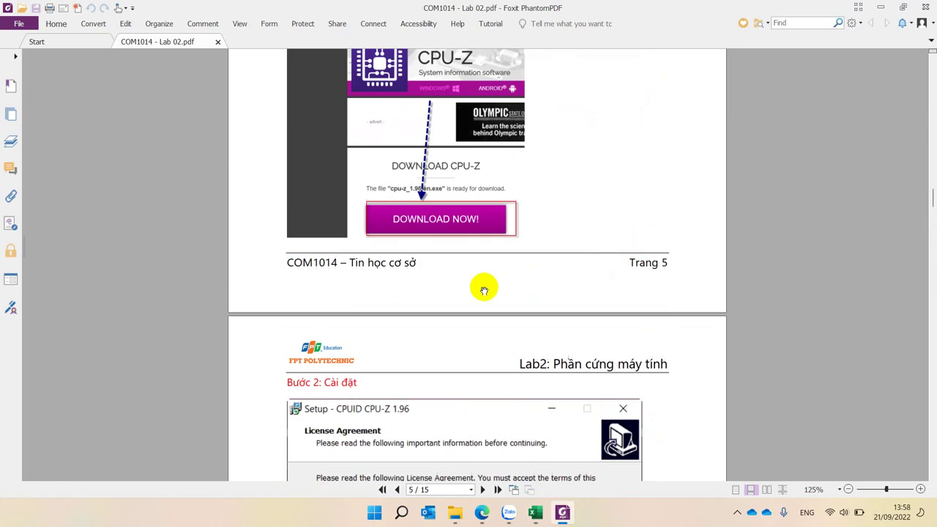
scroll(484, 291, up, 2)
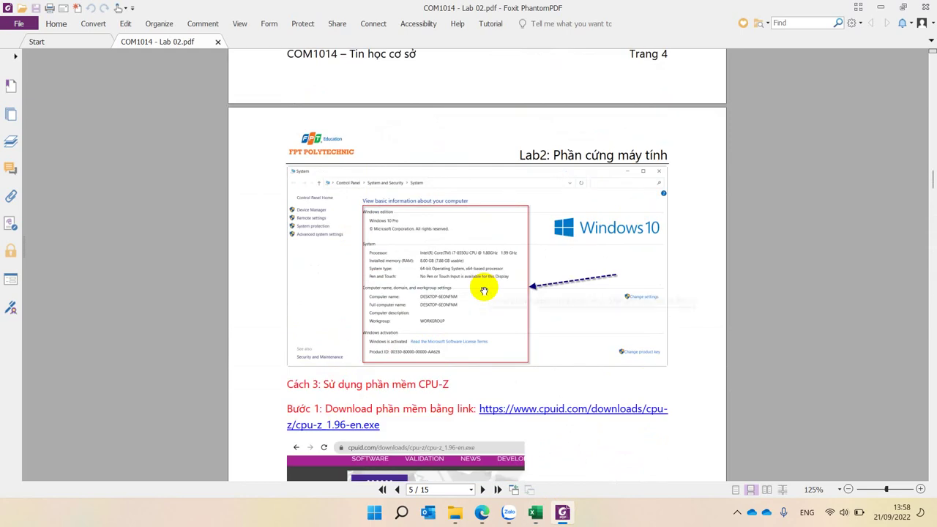
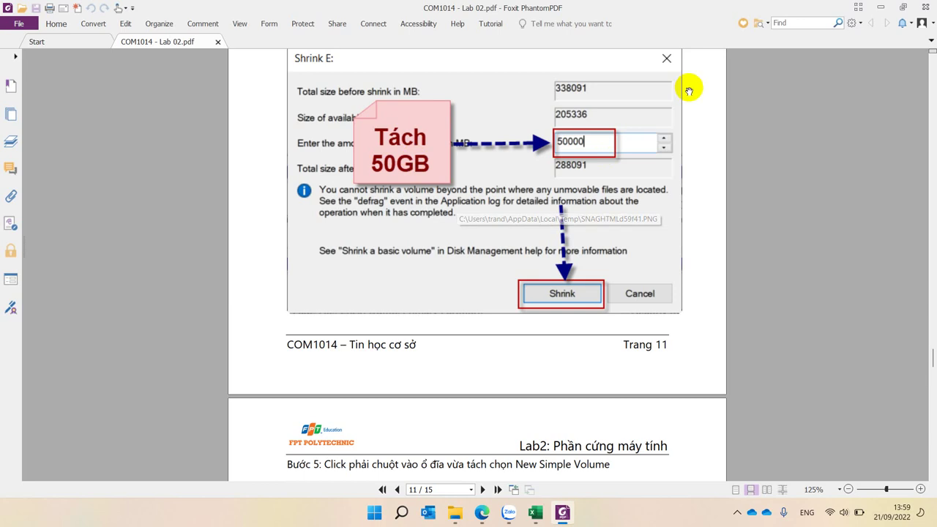
- Review the disk partitioning instructions on pages 11 to 13, from shrinking the volume in Bước 4 to formatting it in Bước 7
scroll(500, 200, up, 1)
scroll(500, 200, up, 1)
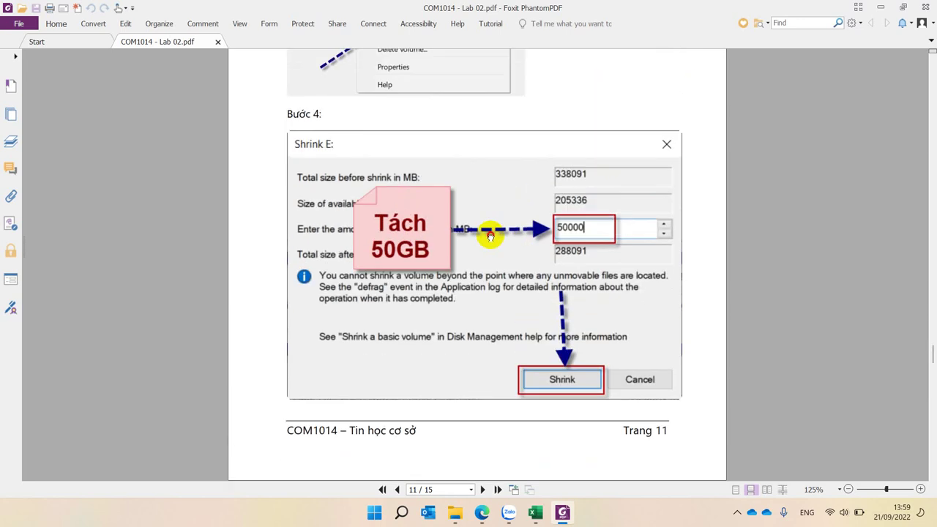
drag(490, 236, 502, 179)
scroll(509, 219, down, 6)
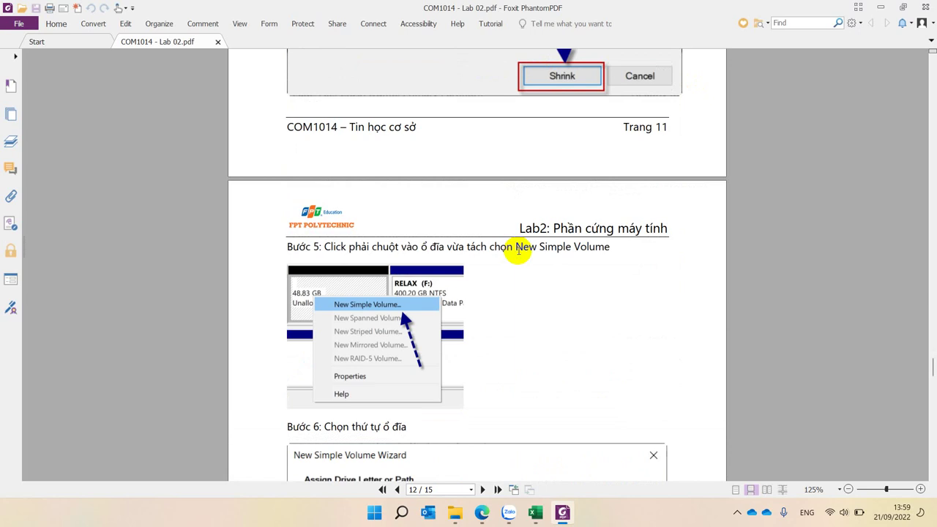
scroll(519, 278, up, 2)
scroll(519, 282, up, 2)
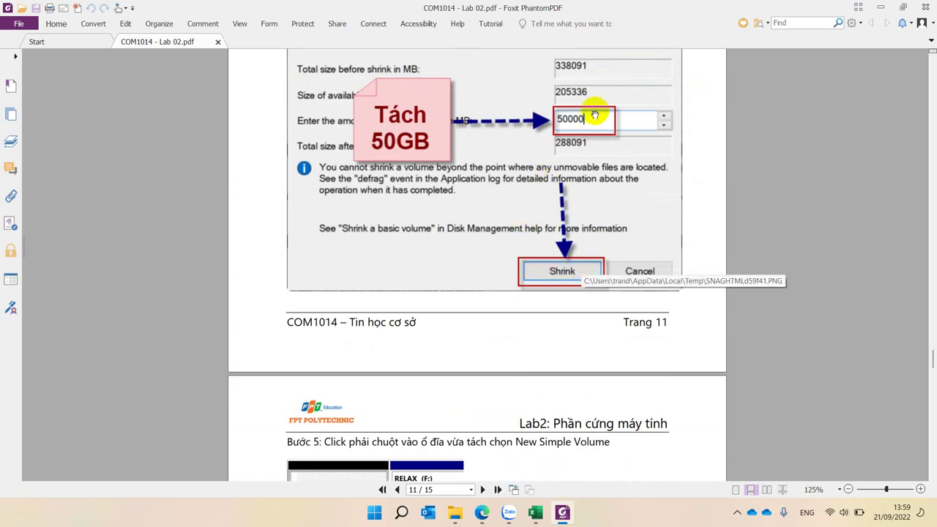
scroll(512, 256, down, 5)
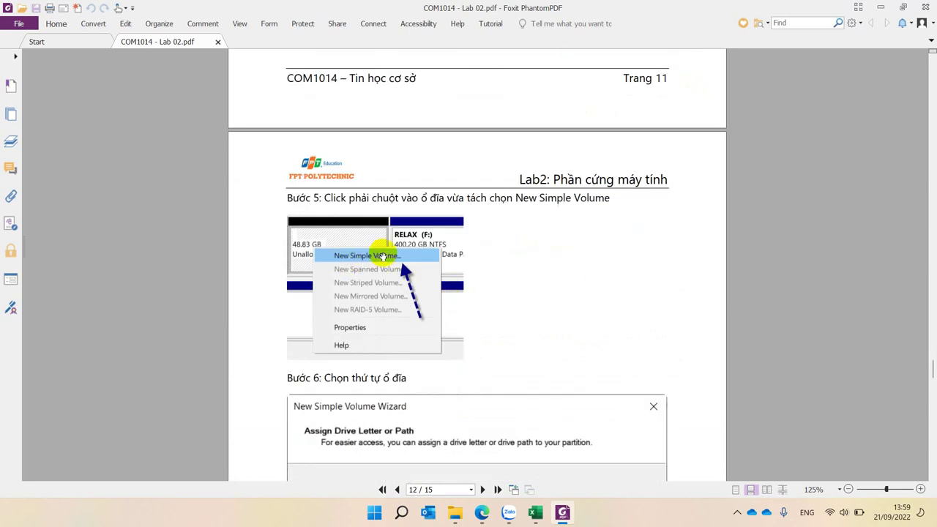
scroll(399, 282, down, 4)
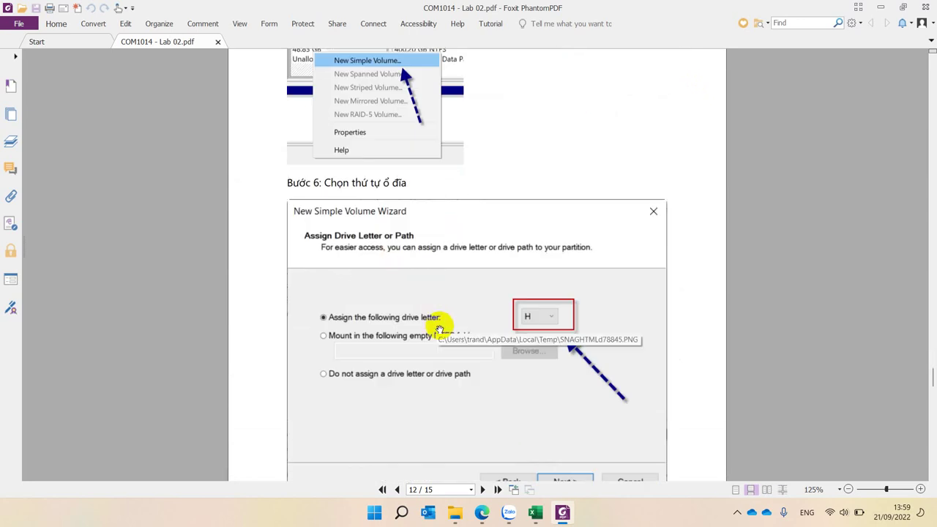
scroll(440, 327, up, 8)
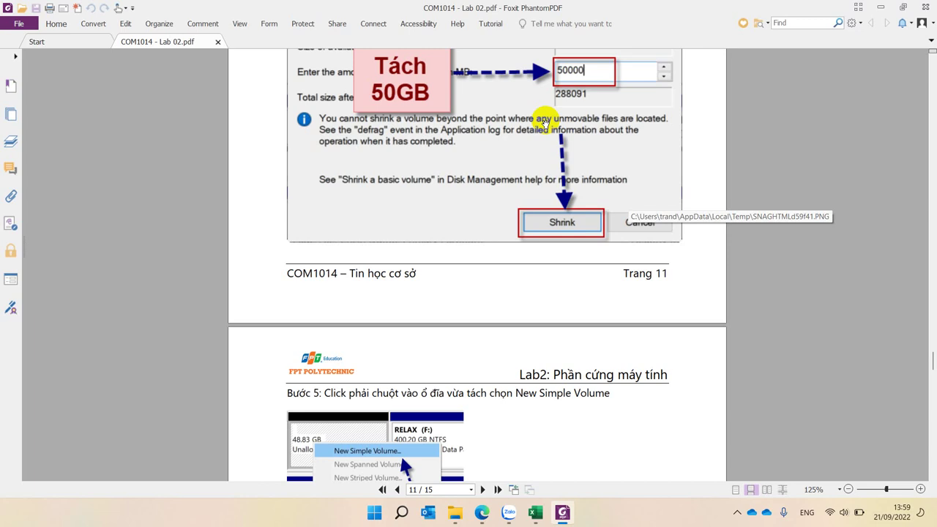
scroll(535, 146, down, 5)
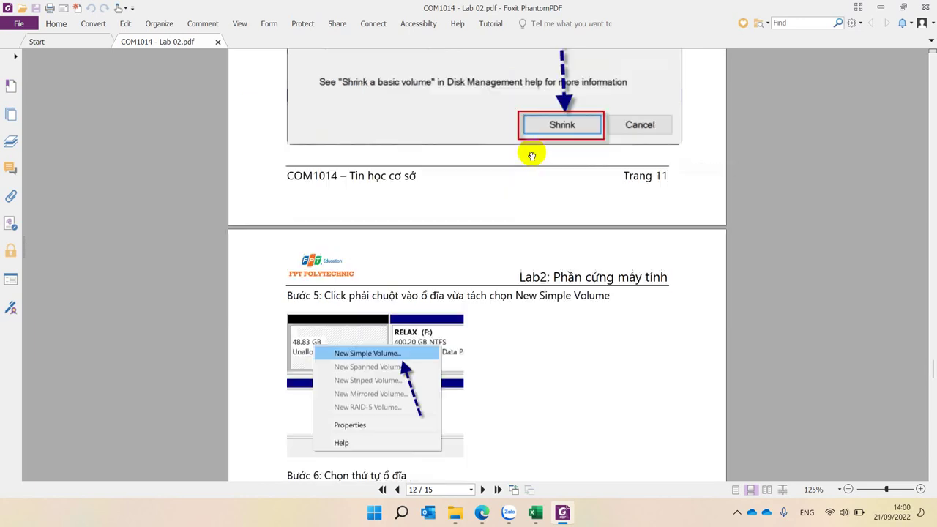
scroll(532, 156, down, 7)
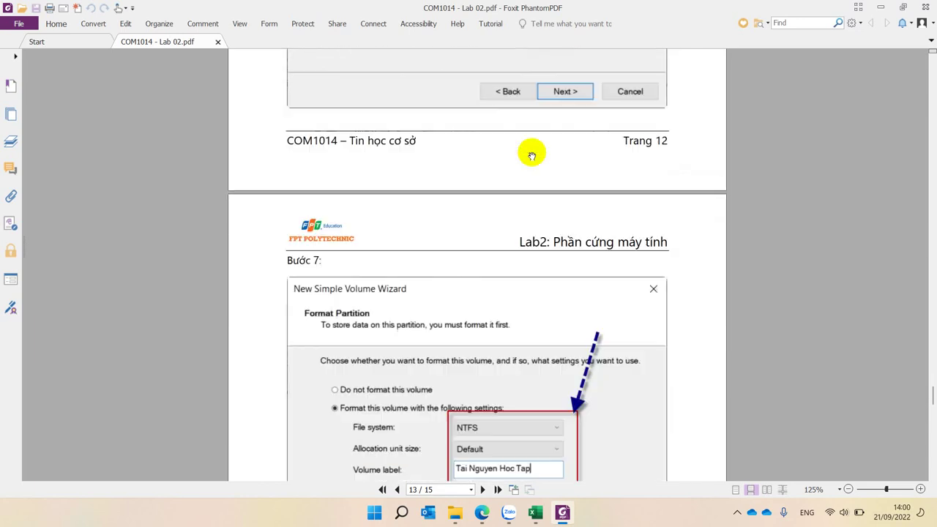
- Go to Bài 5 on page 13 and highlight the requirement text "Thực hành bàn phím"
scroll(532, 156, down, 1)
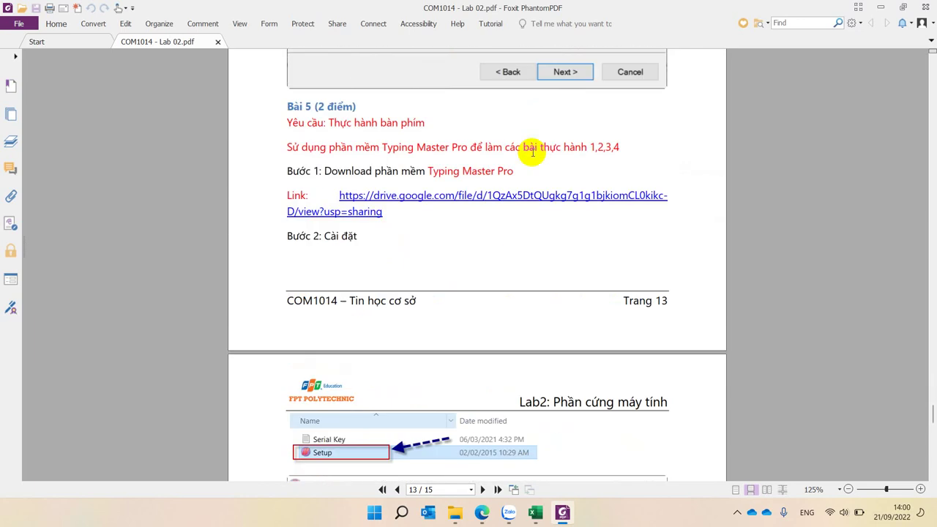
scroll(532, 153, down, 2)
scroll(532, 156, up, 2)
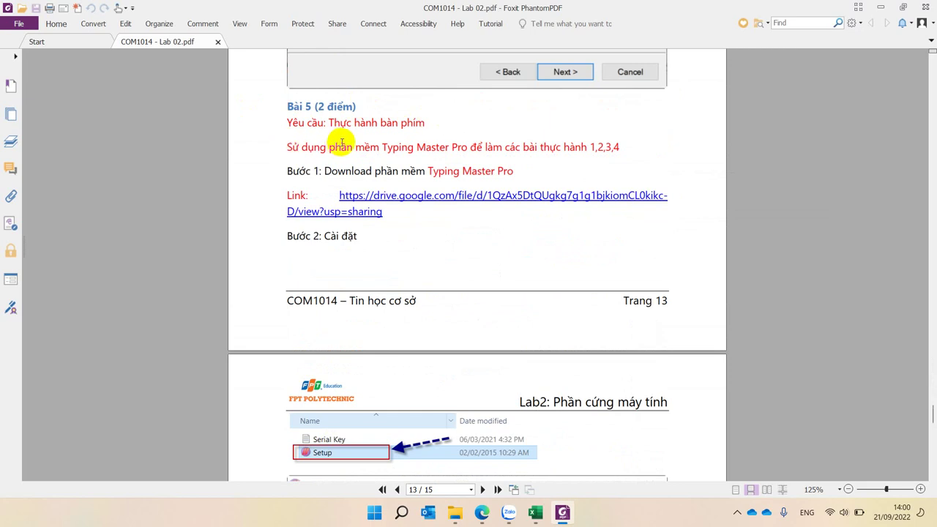
drag(328, 123, 434, 129)
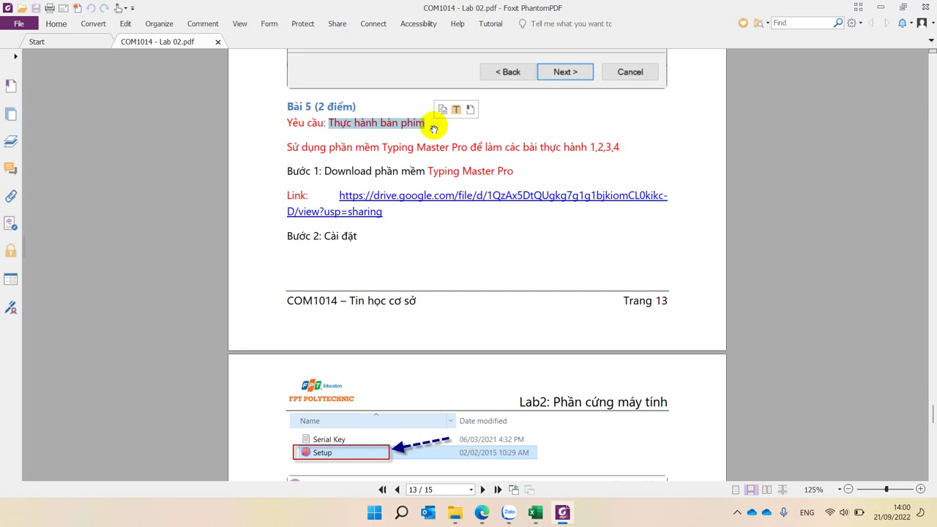
- Switch to Zalo and open the archive of links shared in the .C3-COM1014-T1113-SA18315 group
click(517, 518)
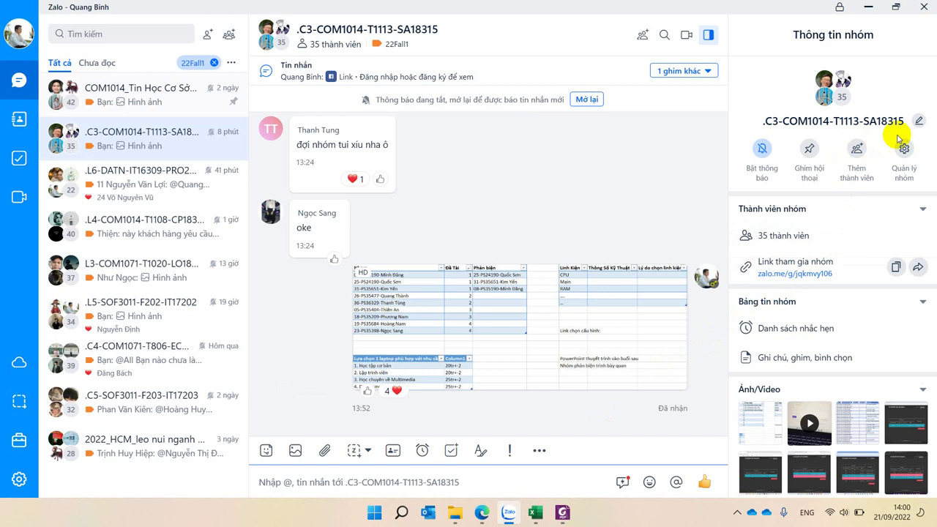
scroll(850, 366, down, 3)
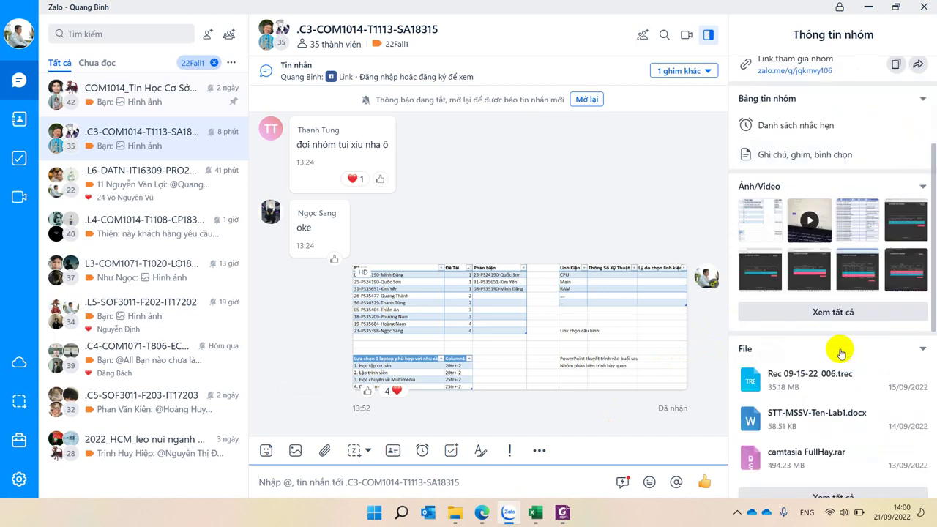
click(846, 313)
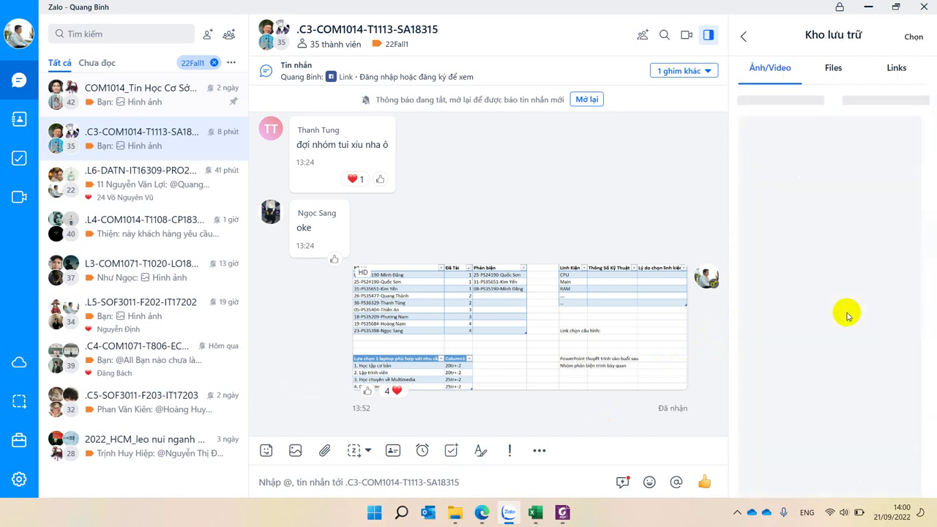
click(898, 68)
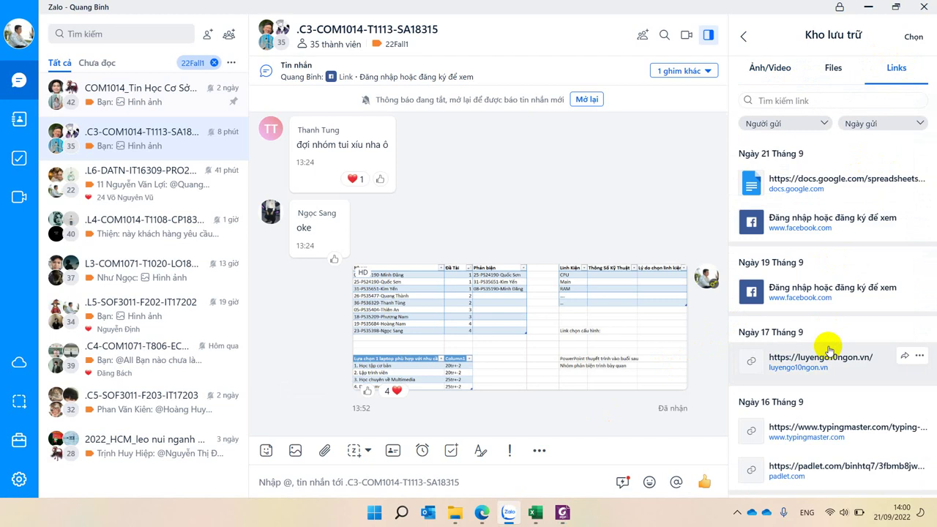
- Look through the group's shared links and open the typing practice site luyengo10ngon.vn shared on 17 September
scroll(830, 351, down, 6)
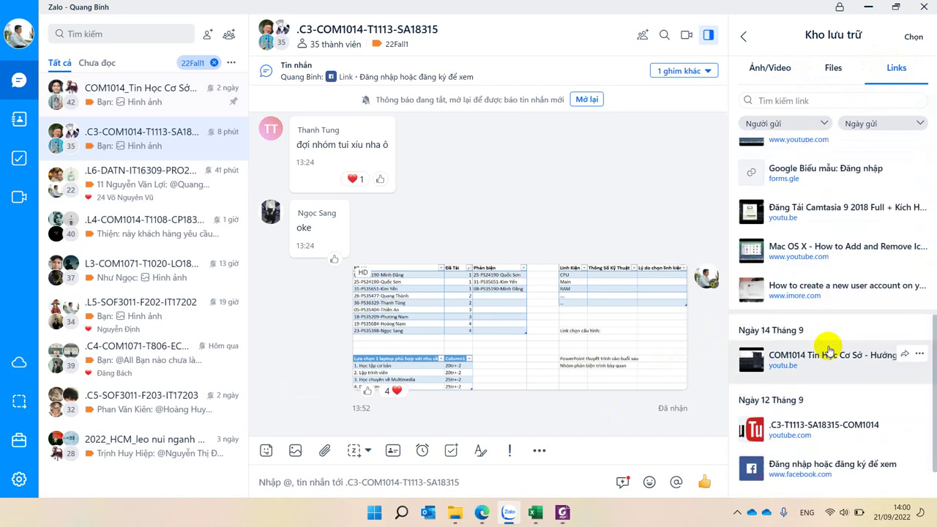
scroll(830, 351, down, 1)
scroll(830, 352, up, 4)
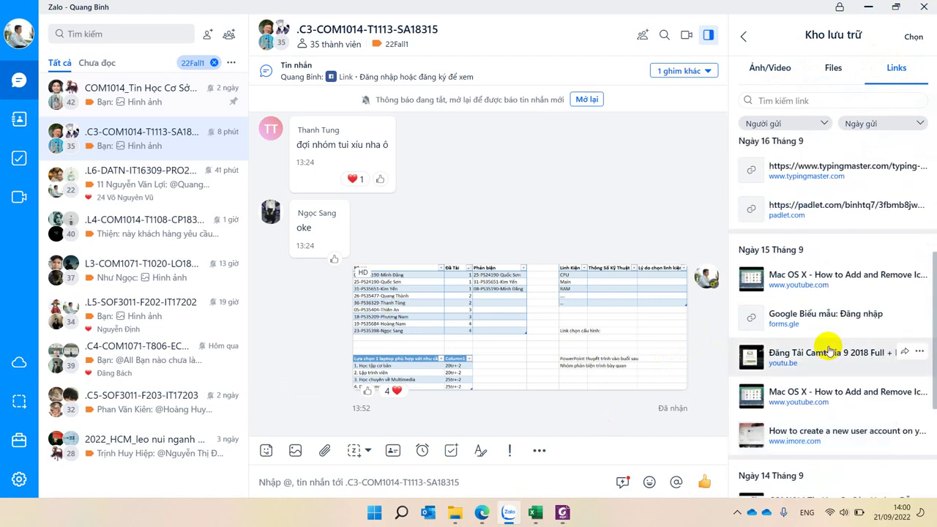
scroll(829, 350, up, 2)
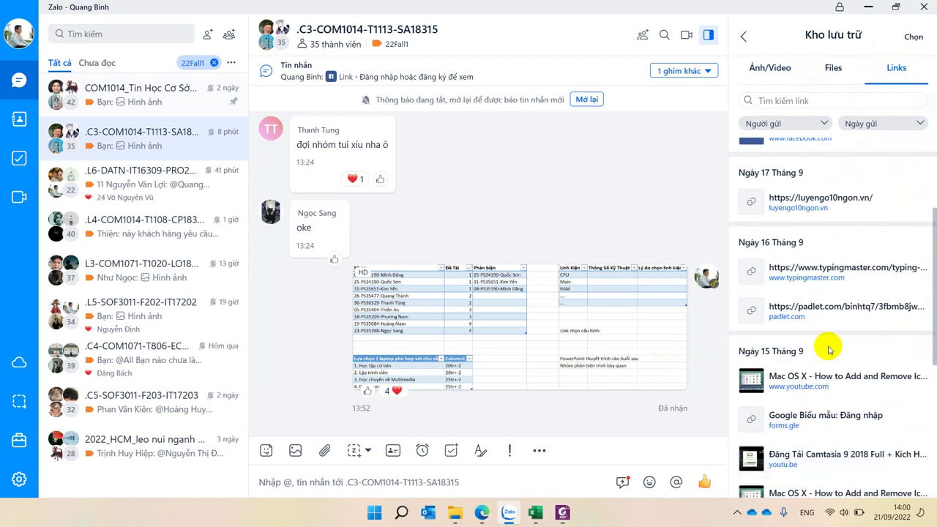
scroll(830, 352, up, 2)
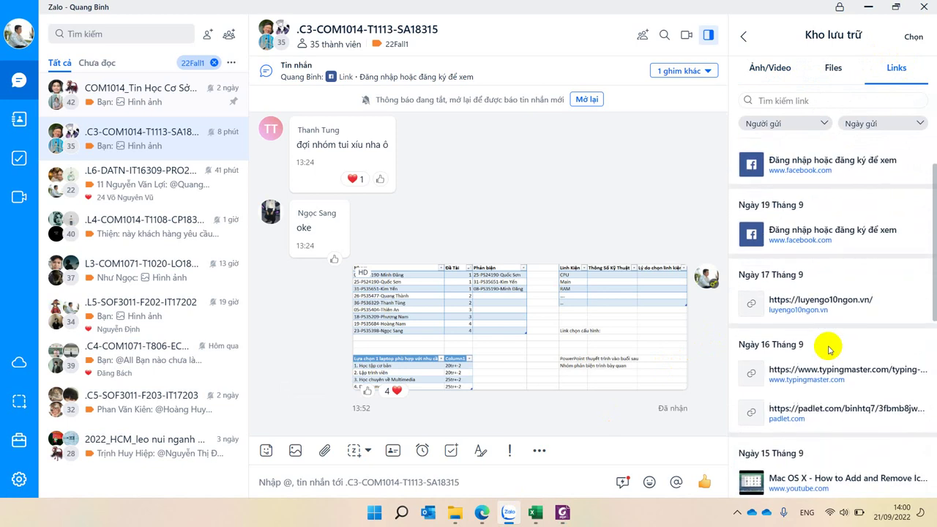
click(836, 307)
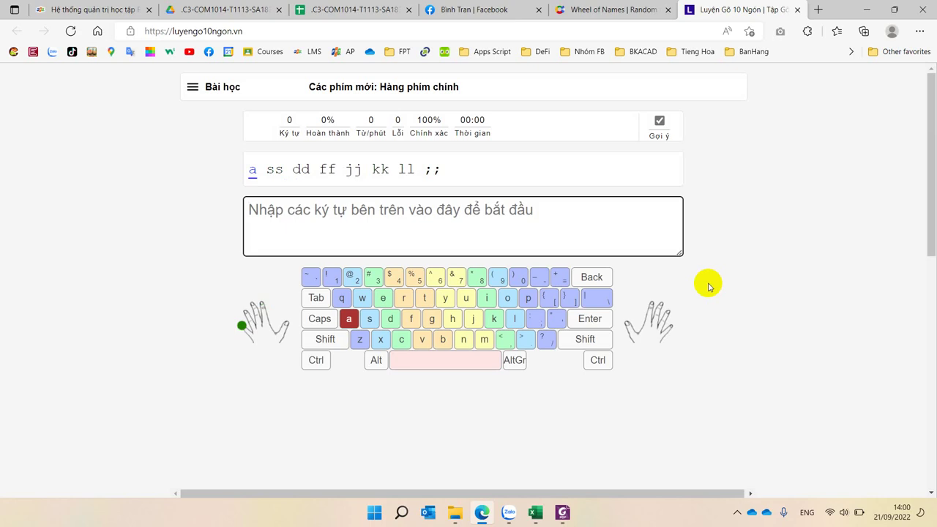
- Expand the lesson list and examine the typing statistics from Ký tự to Thời gian above the exercise
click(191, 91)
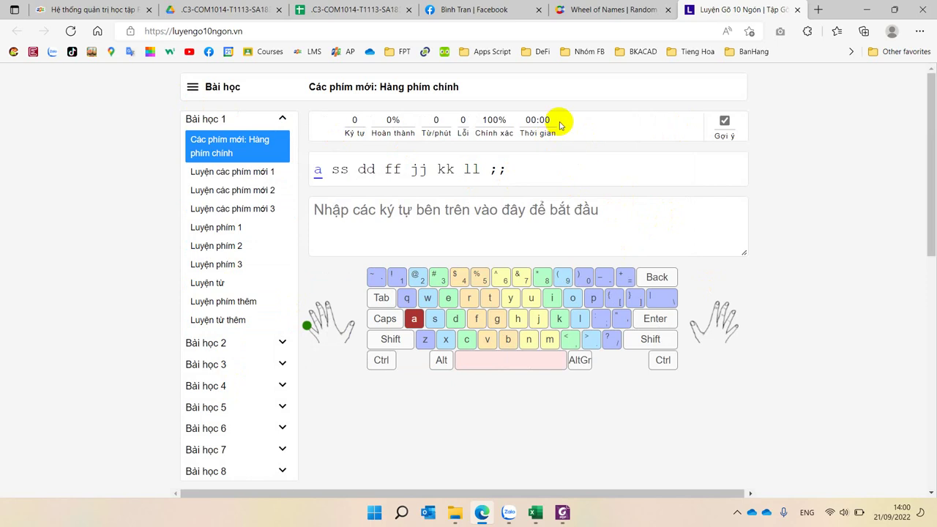
drag(561, 122, 355, 124)
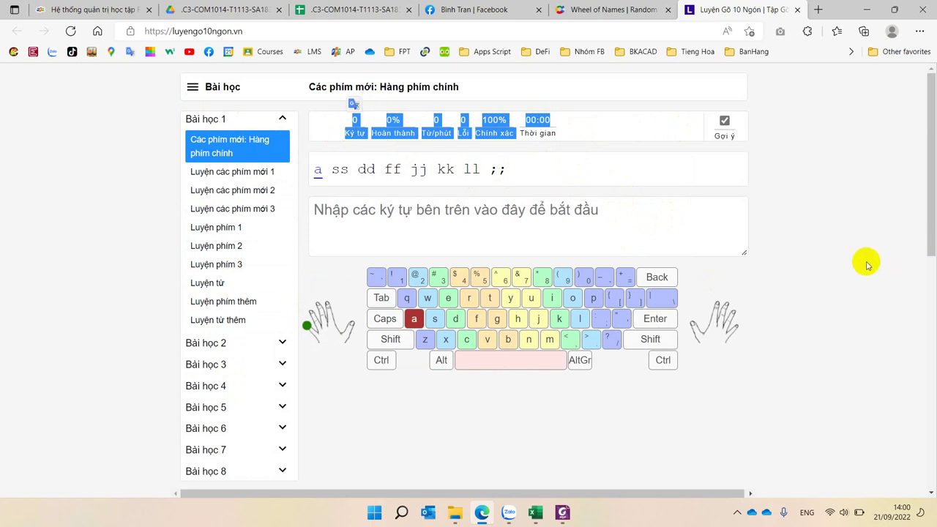
click(790, 250)
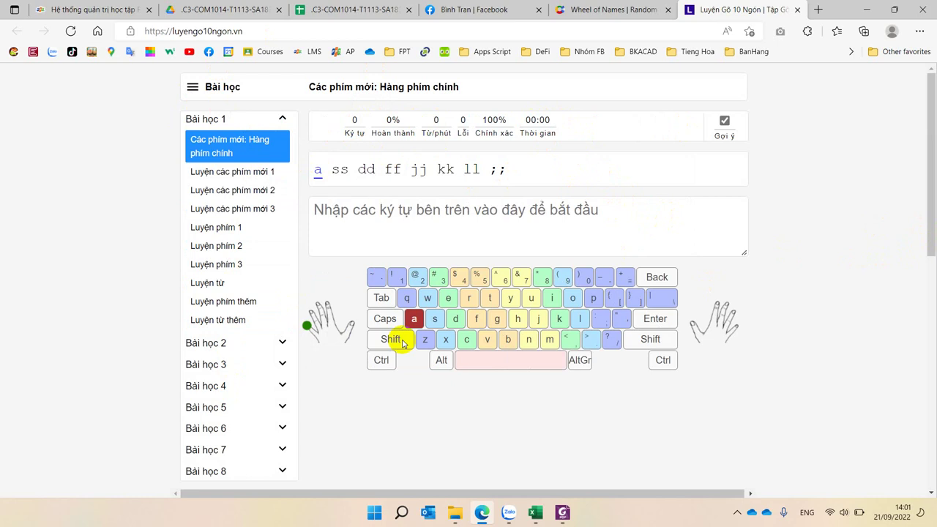
- Open the exercise Luyện các phím mới 1 and then Luyện các phím mới 3 from Bài học 1
click(220, 179)
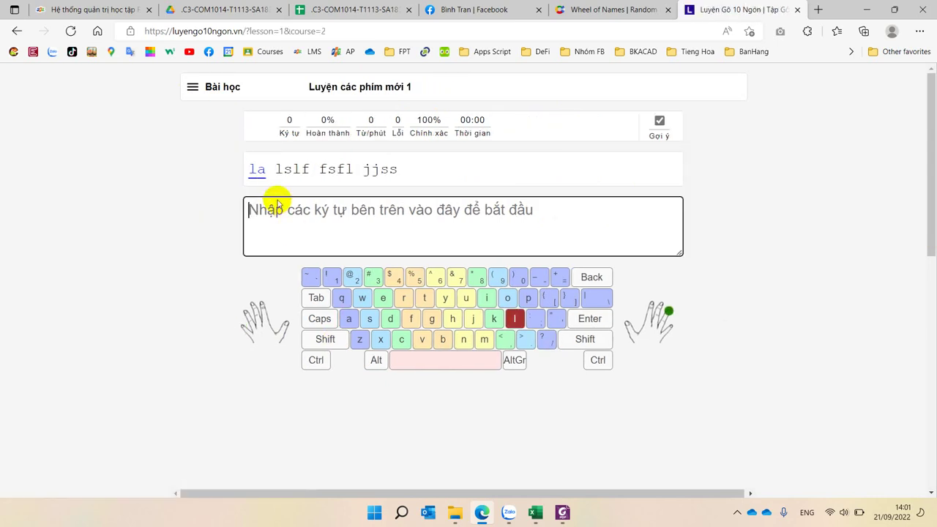
click(203, 88)
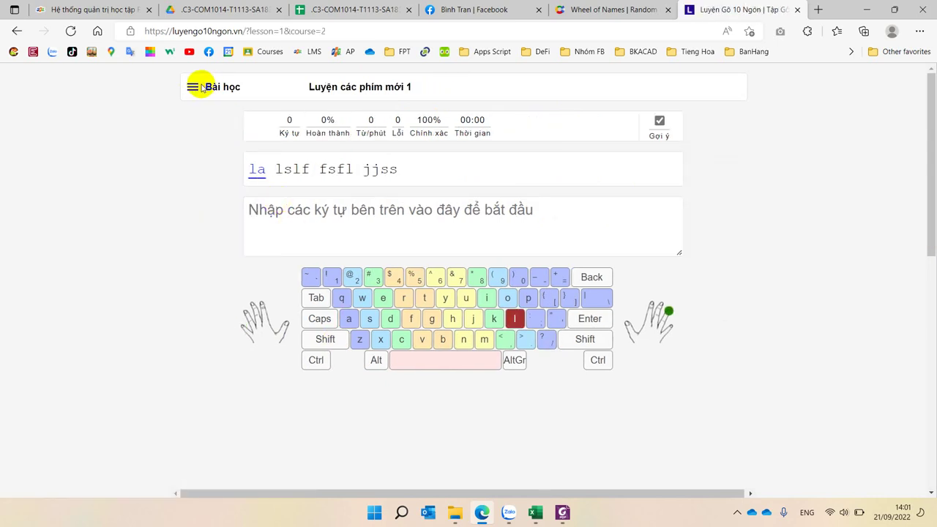
drag(309, 86, 513, 69)
click(244, 90)
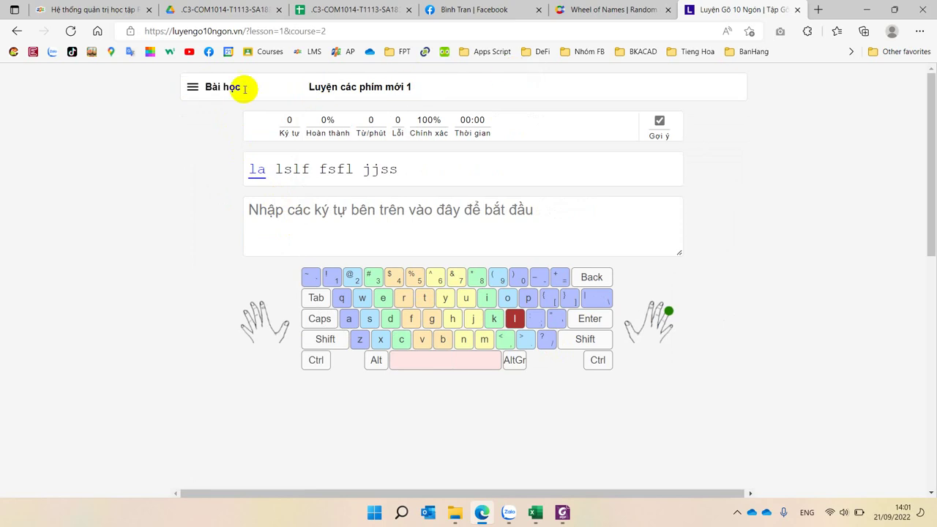
click(193, 86)
click(215, 210)
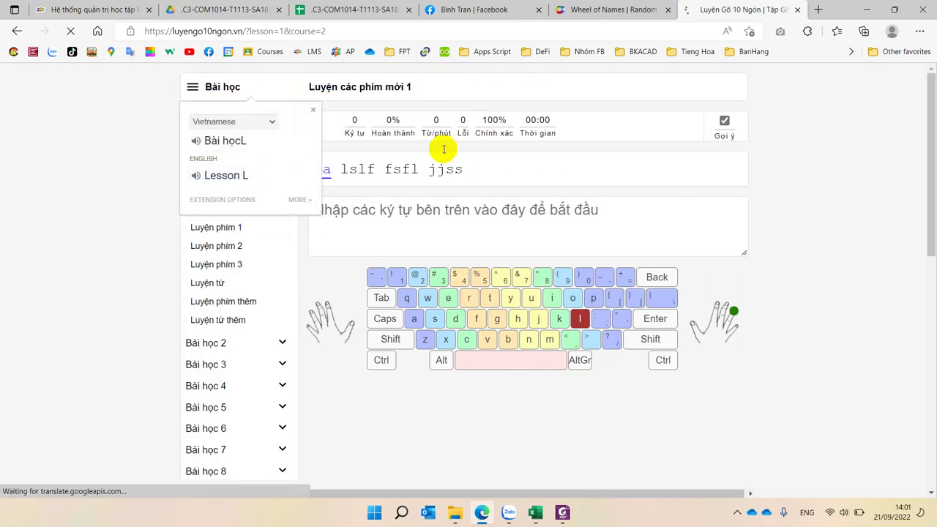
click(414, 86)
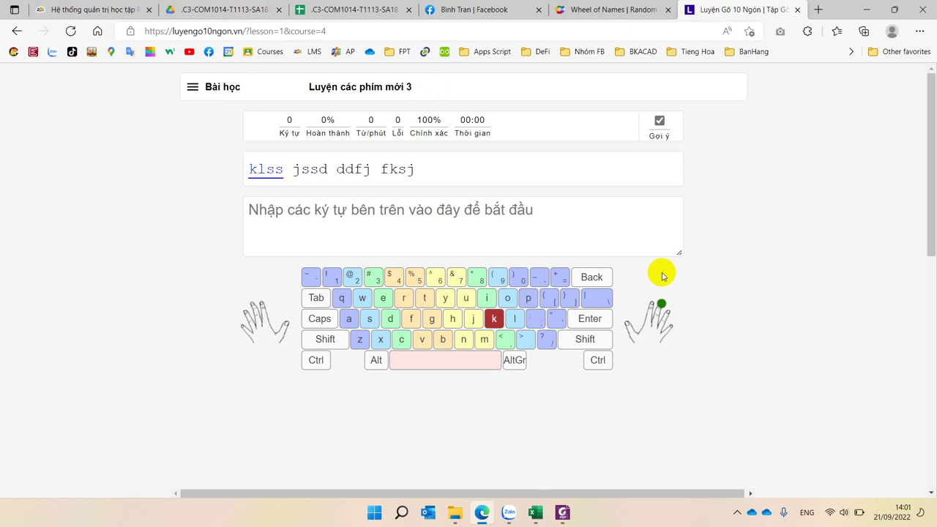
scroll(663, 276, down, 2)
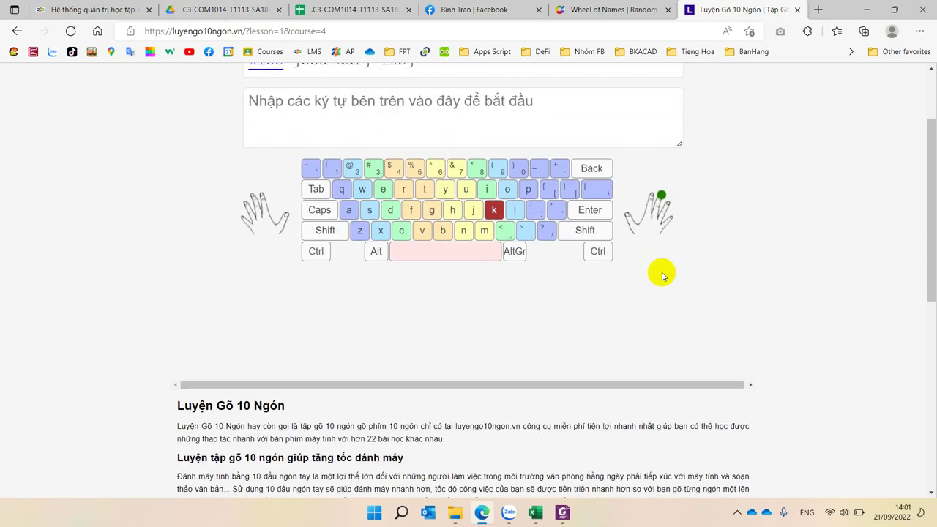
- Switch to COM1014 - Lab 02.pdf in Foxit PhantomPDF and highlight the requirement sentence of Bài 6 on page 15
click(563, 512)
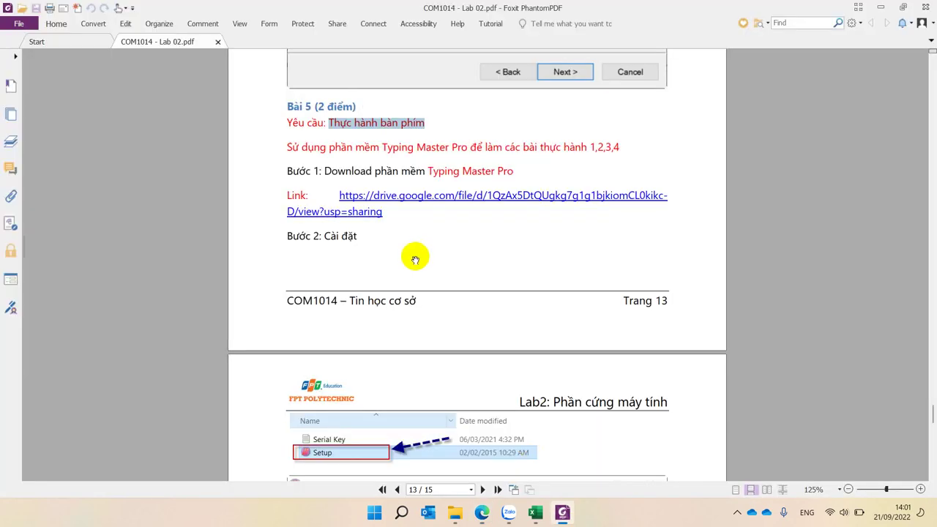
scroll(415, 260, down, 15)
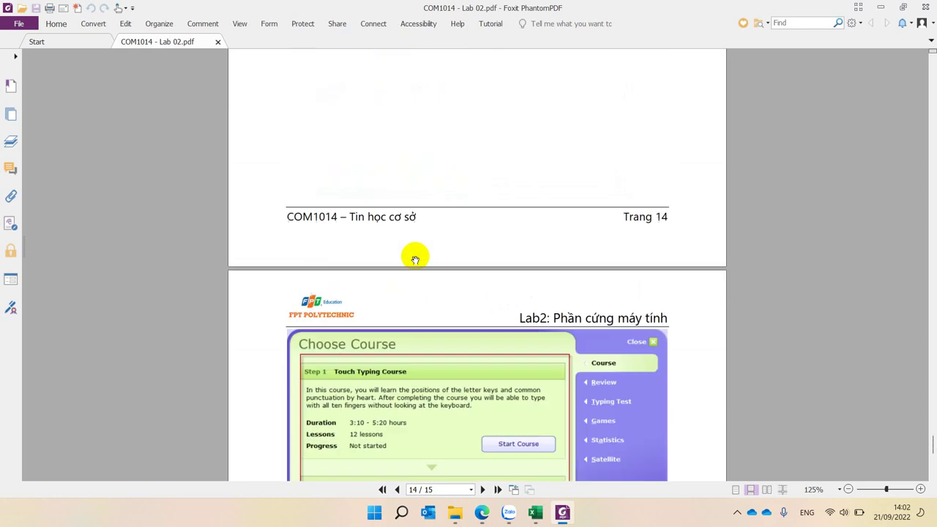
scroll(415, 260, down, 3)
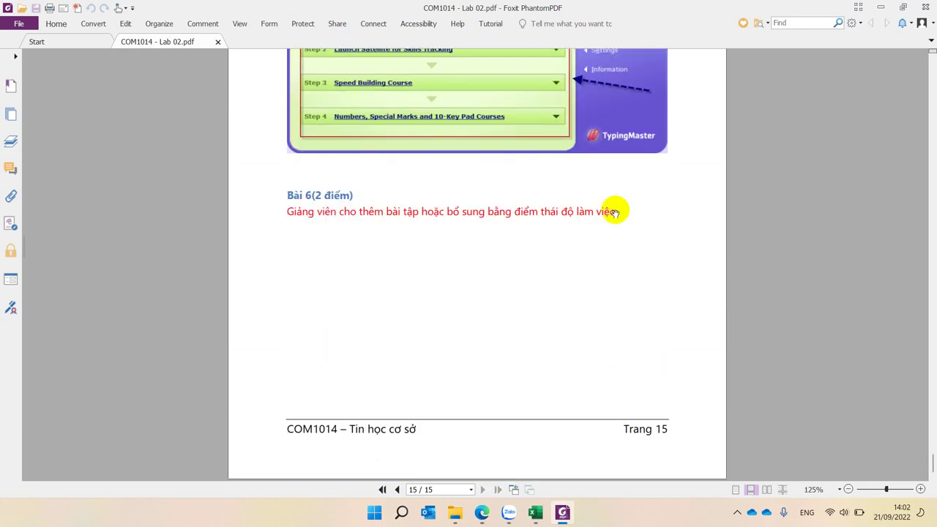
drag(615, 212, 290, 210)
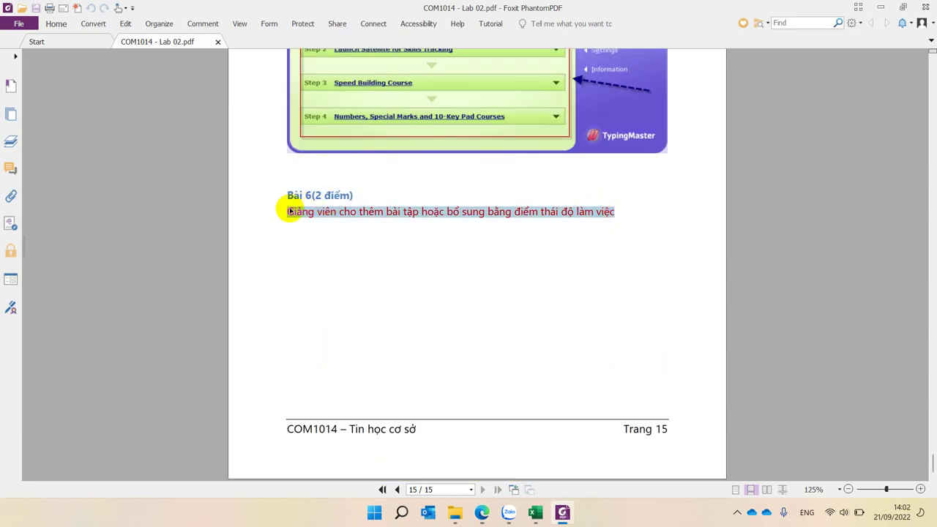
- Check the Nhom sheet in Excel briefly, and return to Bài 3 on page 9 of the Lab 02 PDF
click(535, 513)
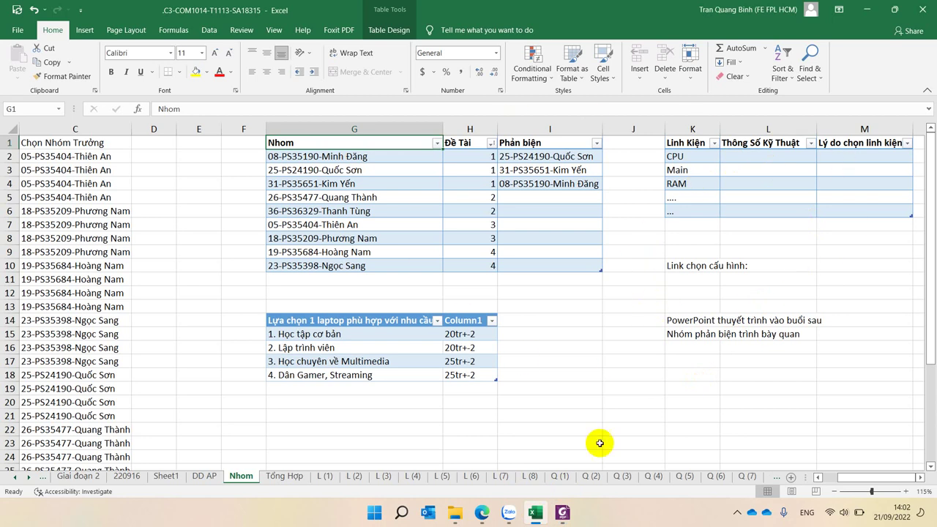
click(562, 513)
scroll(527, 352, up, 20)
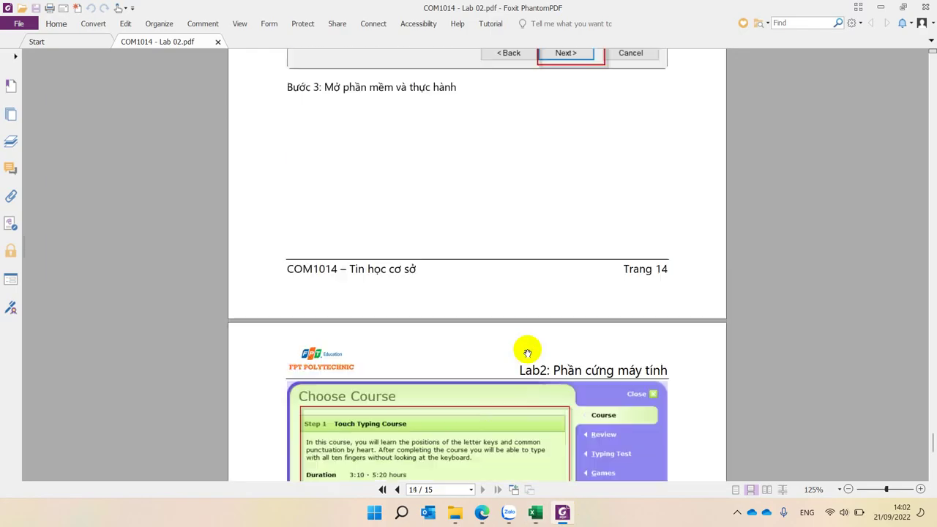
scroll(527, 353, up, 20)
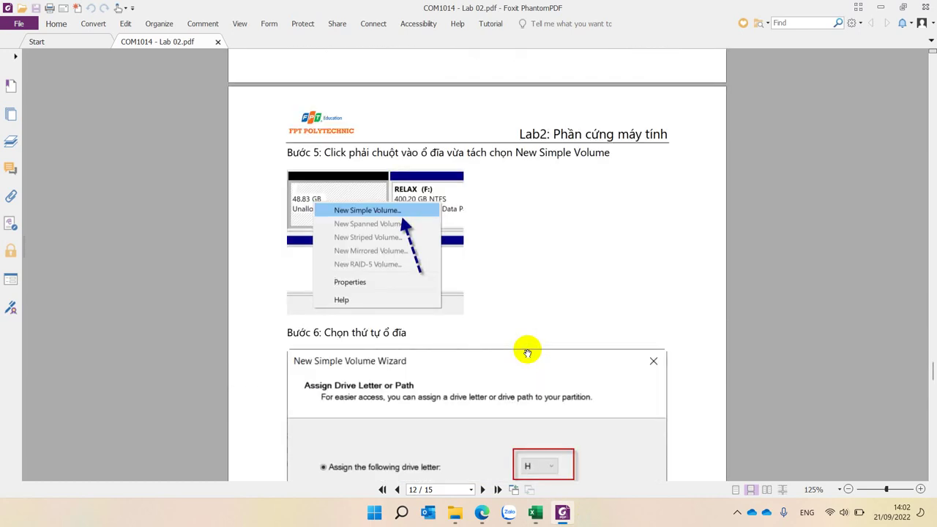
scroll(527, 352, up, 5)
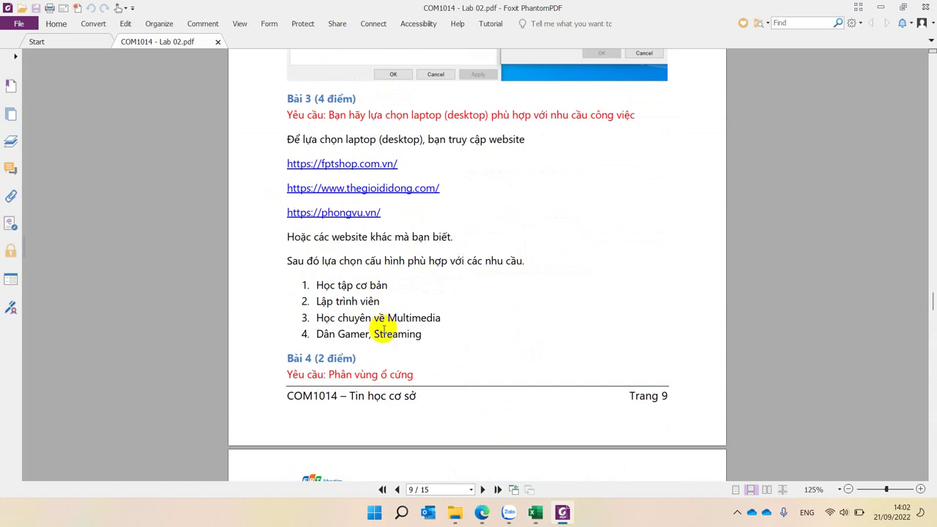
- Switch to the Nhom sheet in Excel and review the presentation and reviewing-group notes in K14 and K15
click(536, 513)
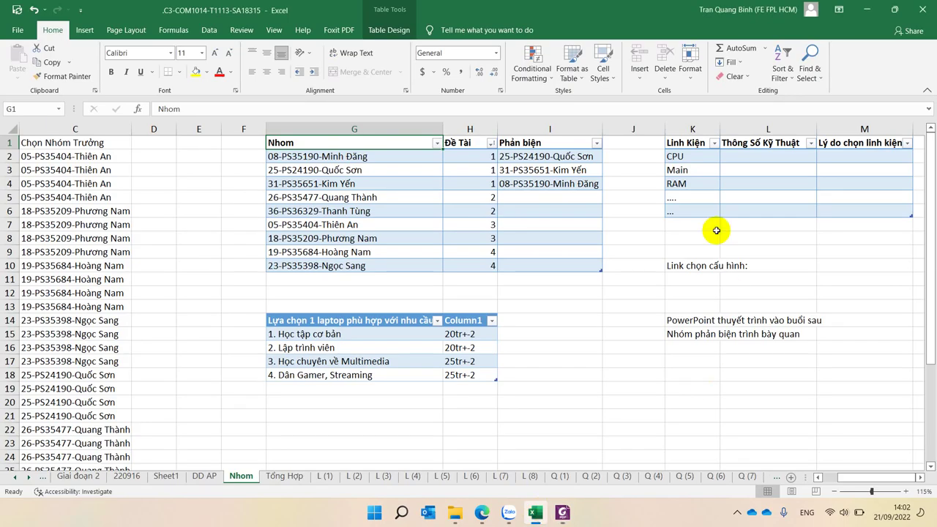
click(679, 321)
click(689, 333)
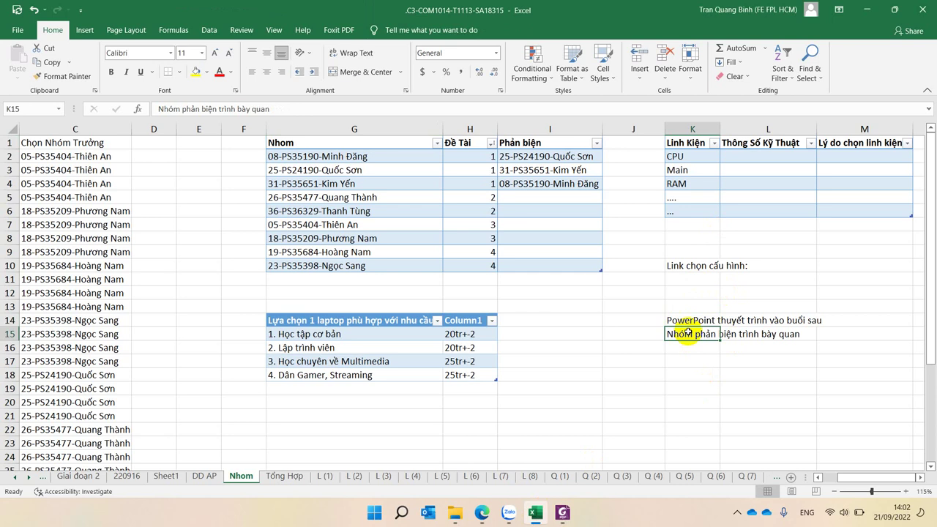
click(736, 512)
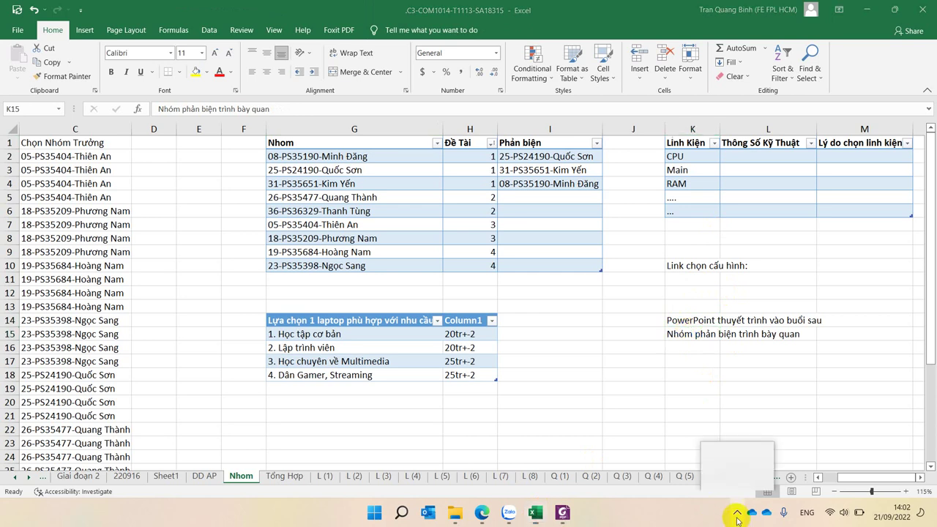